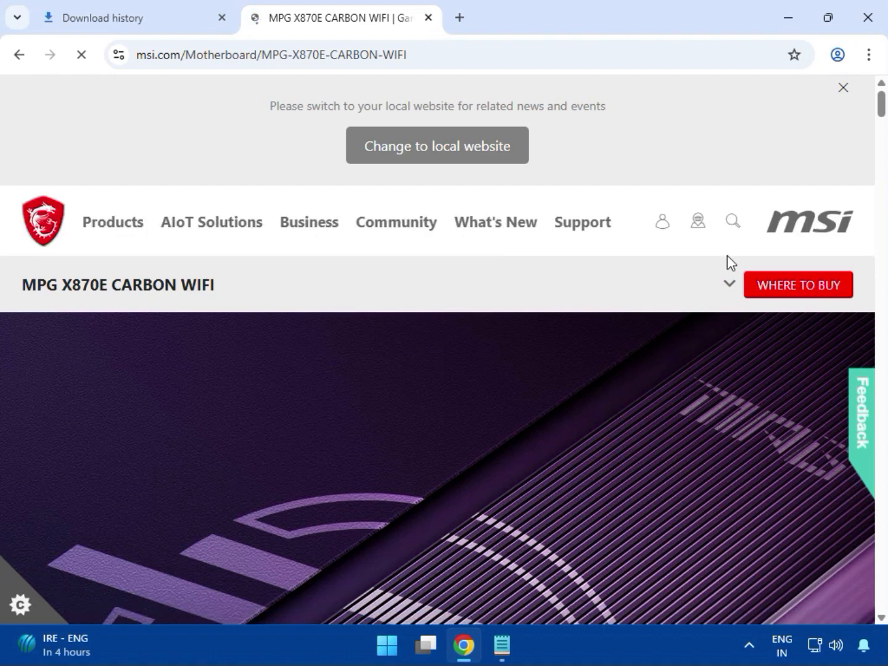
Open the Support page of the MPG X870E CARBON WIFI motherboard and dismiss the local website notice
{"action": "left_click", "coordinate": [730, 286]}
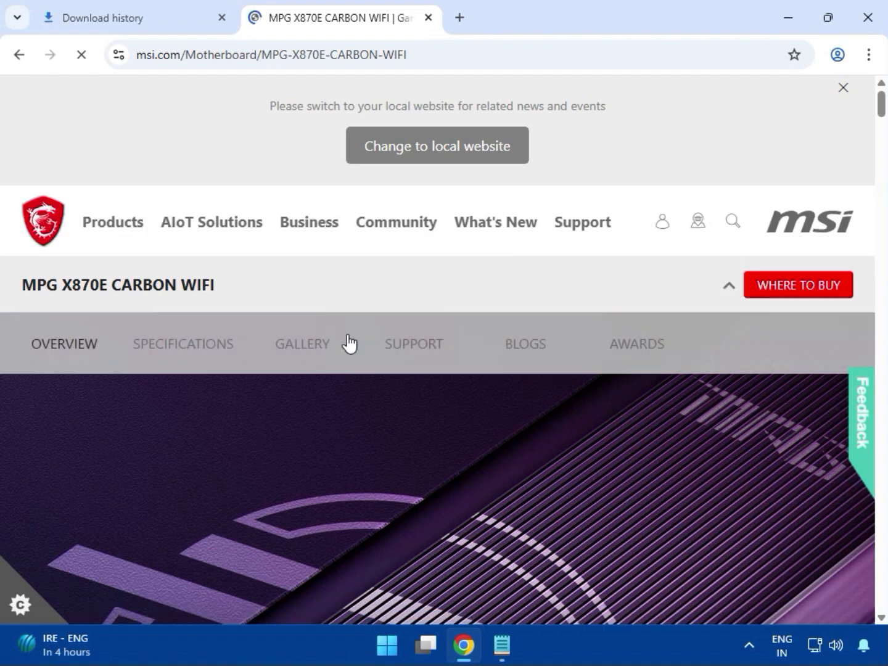
{"action": "left_click", "coordinate": [405, 349]}
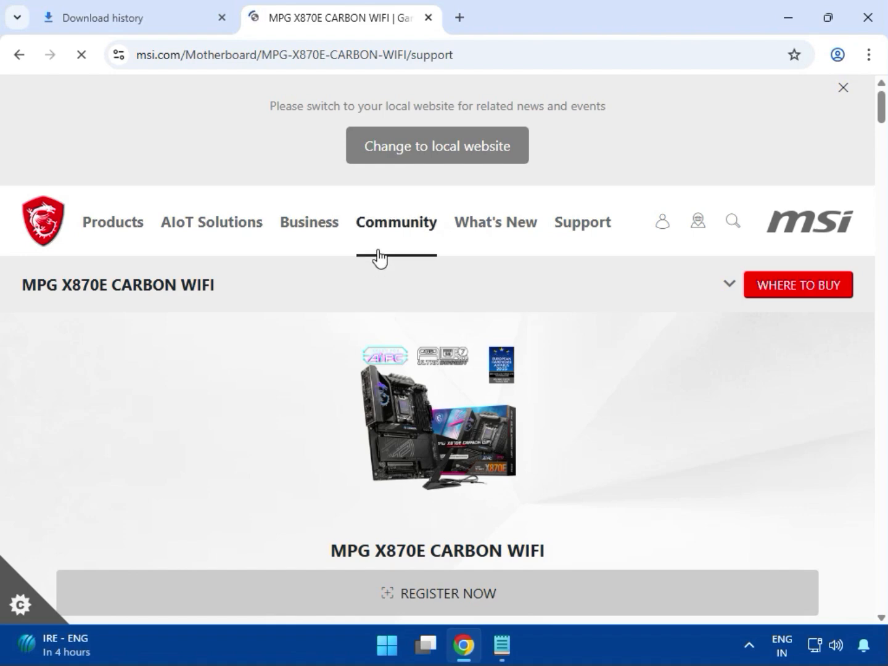
{"action": "scroll", "coordinate": [457, 247], "scroll_direction": "down", "scroll_amount": 5}
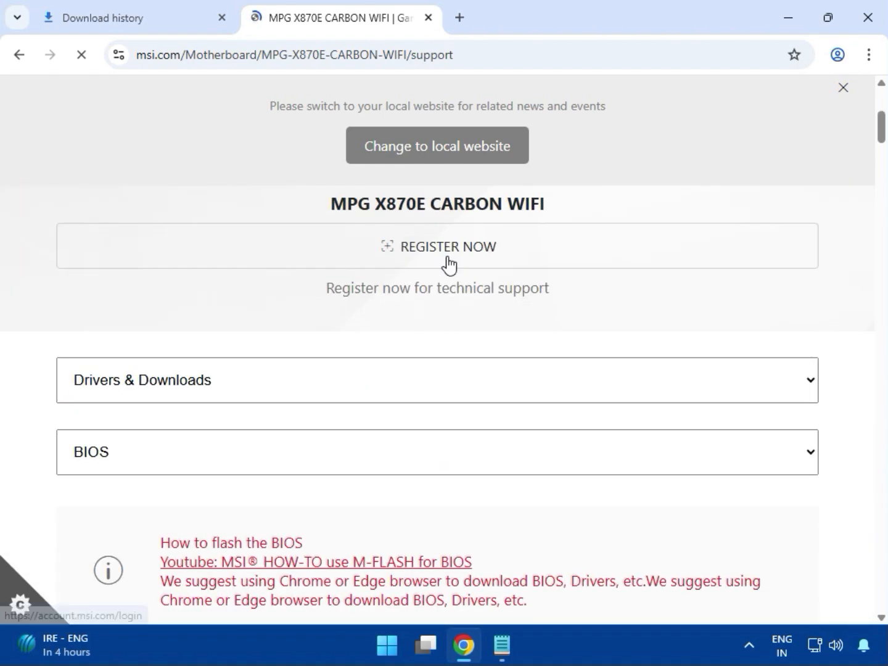
{"action": "scroll", "coordinate": [259, 356], "scroll_direction": "down", "scroll_amount": 1}
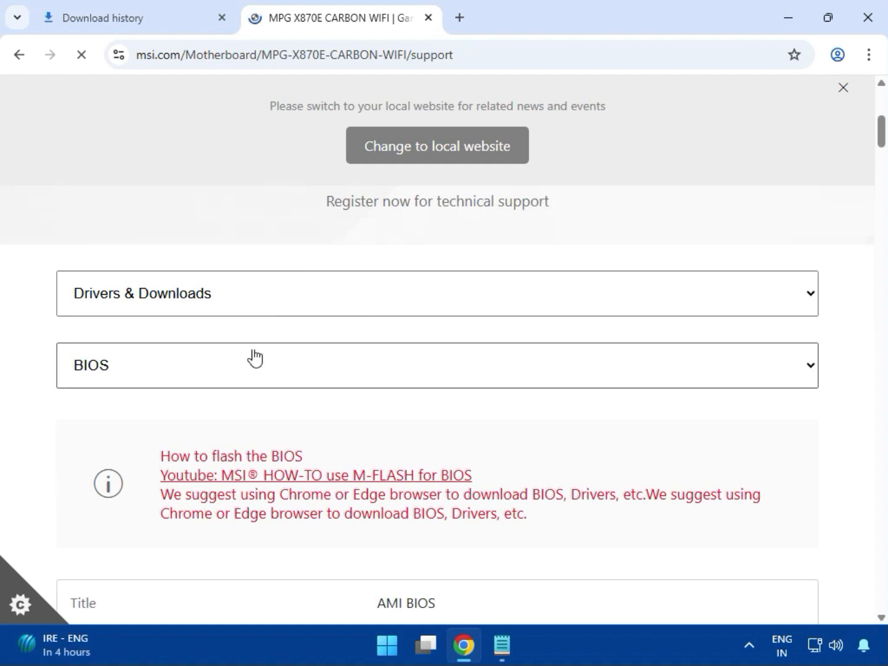
{"action": "left_click", "coordinate": [842, 89]}
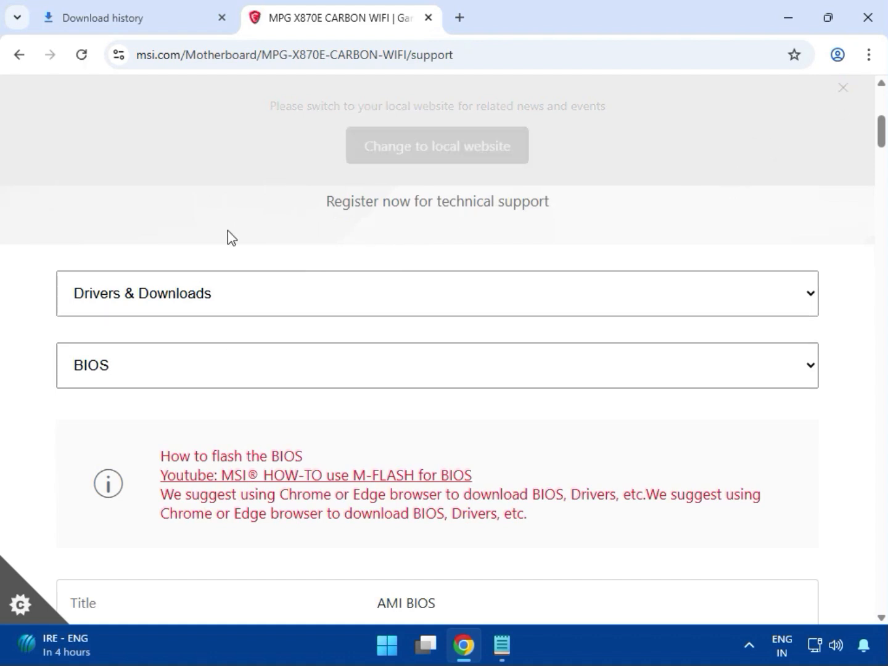
In Drivers & Downloads, choose the Driver category and set the operating system to Win11 64
{"action": "left_click", "coordinate": [129, 303]}
{"action": "left_click", "coordinate": [156, 312]}
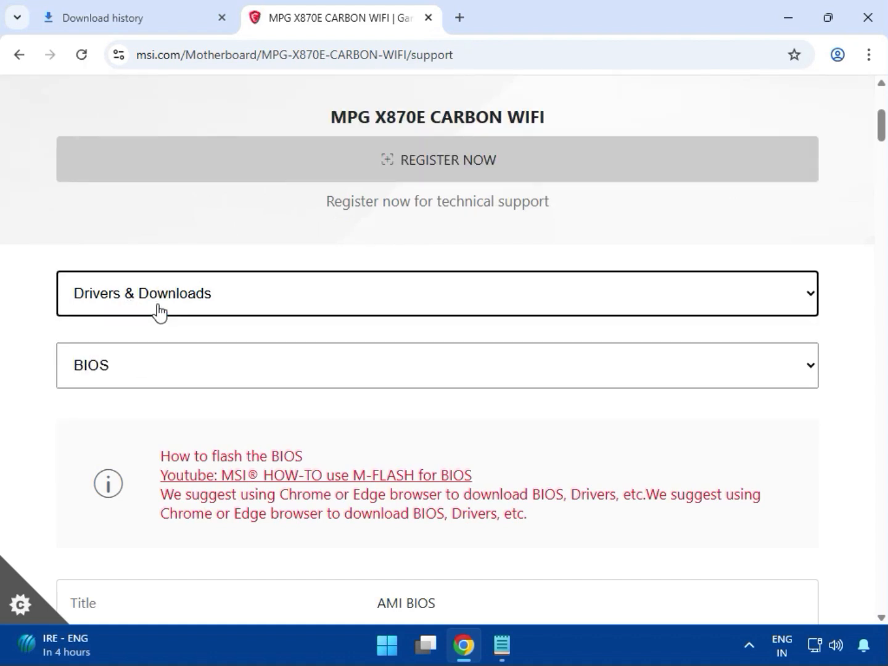
{"action": "scroll", "coordinate": [155, 313], "scroll_direction": "down", "scroll_amount": 2}
{"action": "left_click", "coordinate": [144, 216]}
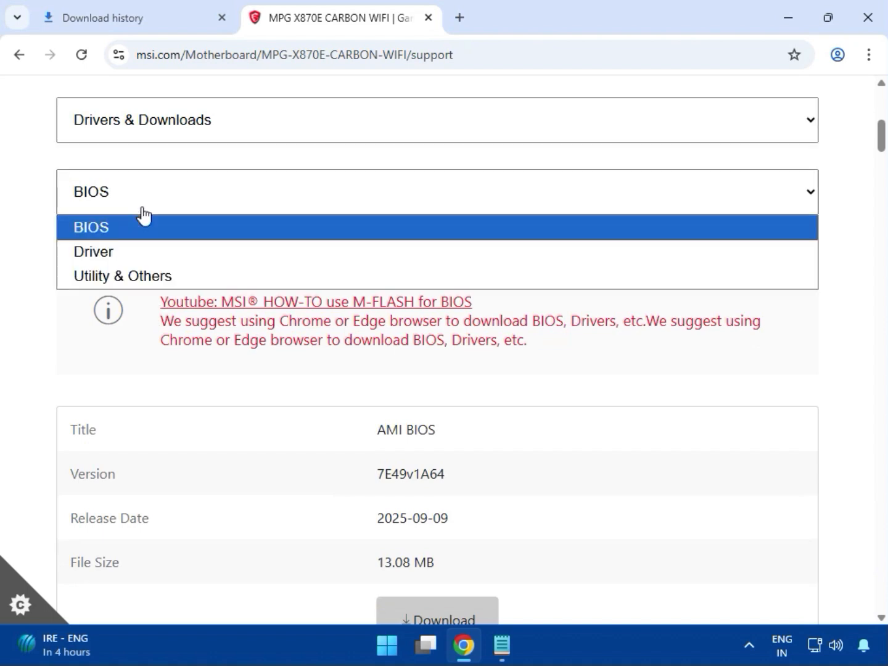
{"action": "left_click", "coordinate": [130, 254]}
{"action": "left_click", "coordinate": [243, 342]}
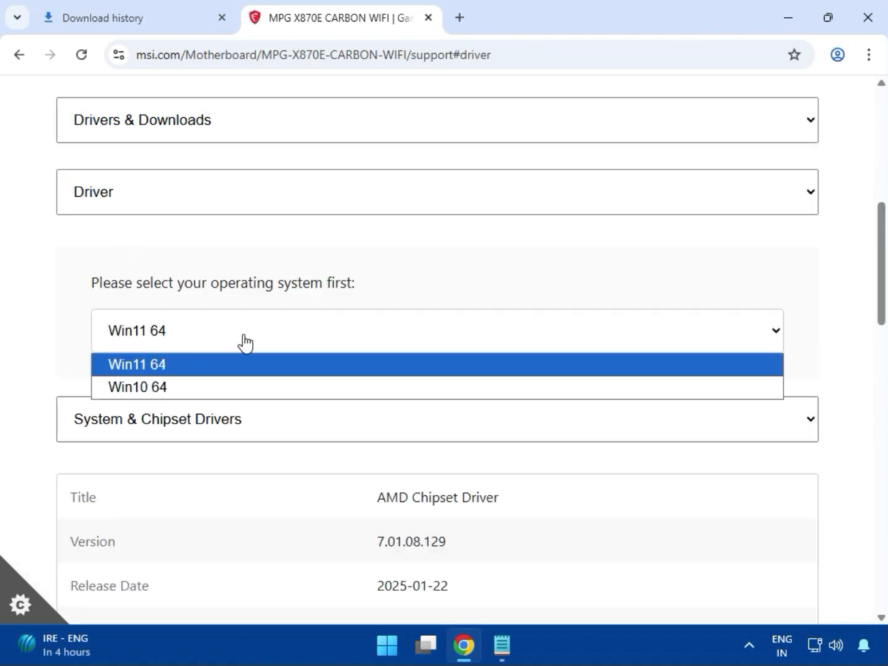
{"action": "left_click", "coordinate": [175, 372]}
Download the AMD Chipset Driver from System & Chipset Drivers and check its download progress
{"action": "scroll", "coordinate": [40, 324], "scroll_direction": "down", "scroll_amount": 4}
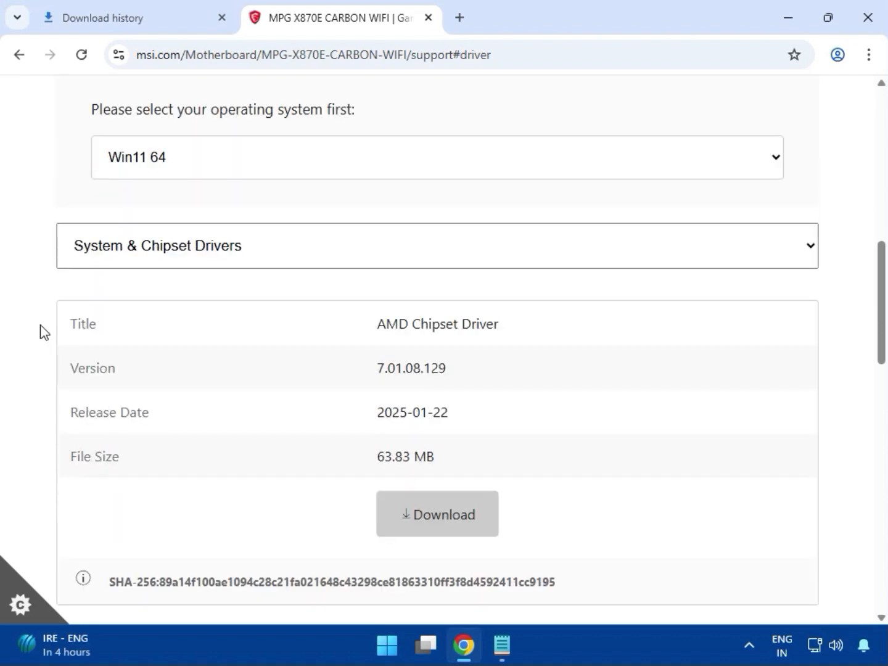
{"action": "left_click", "coordinate": [159, 168]}
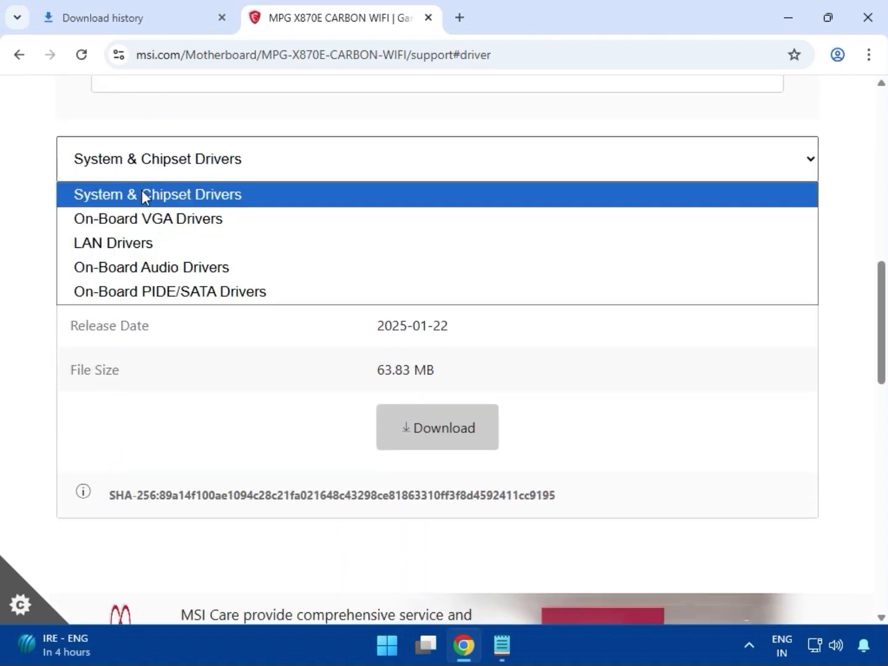
{"action": "left_click", "coordinate": [142, 194]}
{"action": "left_click", "coordinate": [388, 427]}
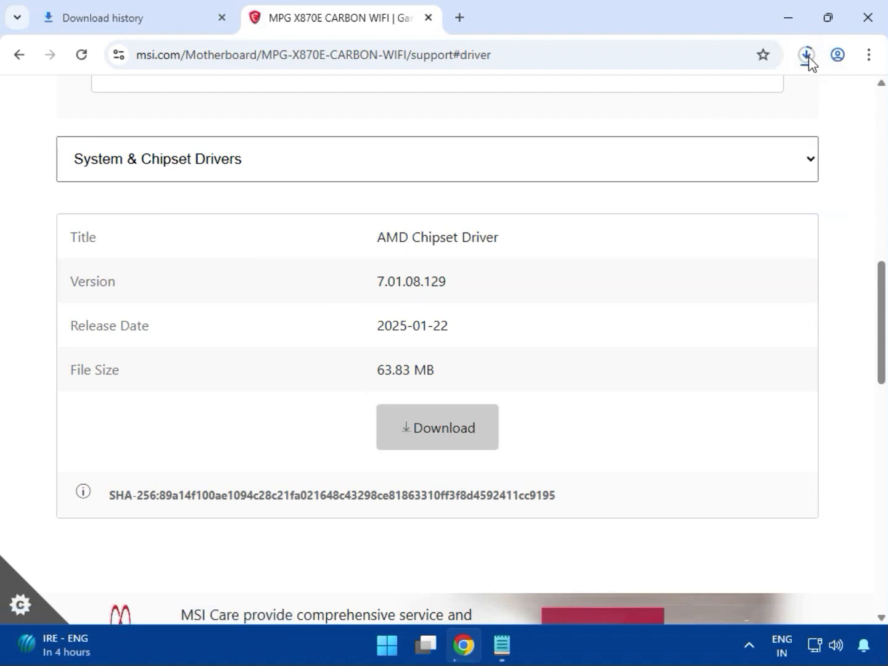
{"action": "left_click", "coordinate": [808, 58]}
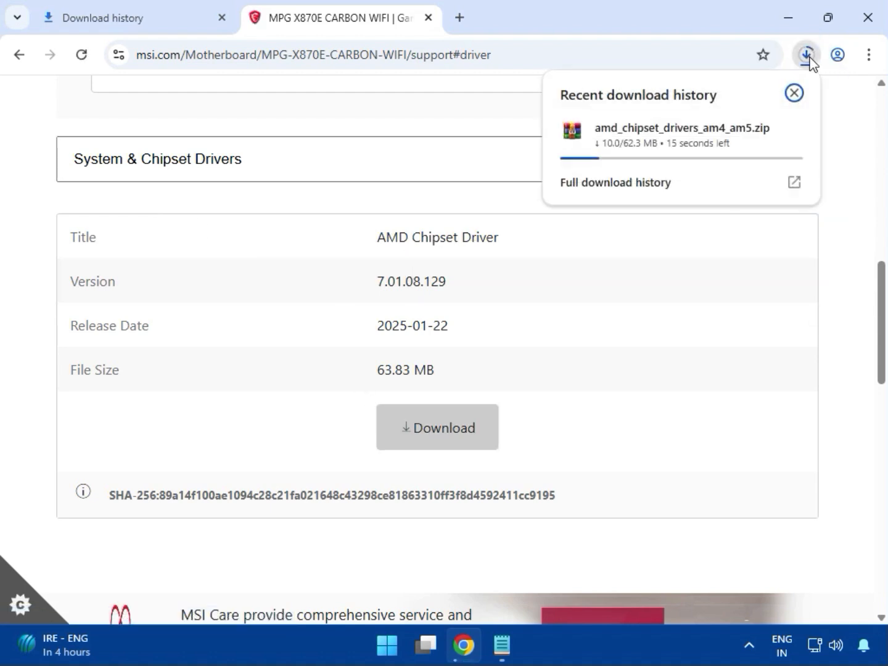
{"action": "left_click", "coordinate": [34, 194]}
Switch to On-Board VGA Drivers and download the AMD Graphics Drivers
{"action": "left_click", "coordinate": [259, 160]}
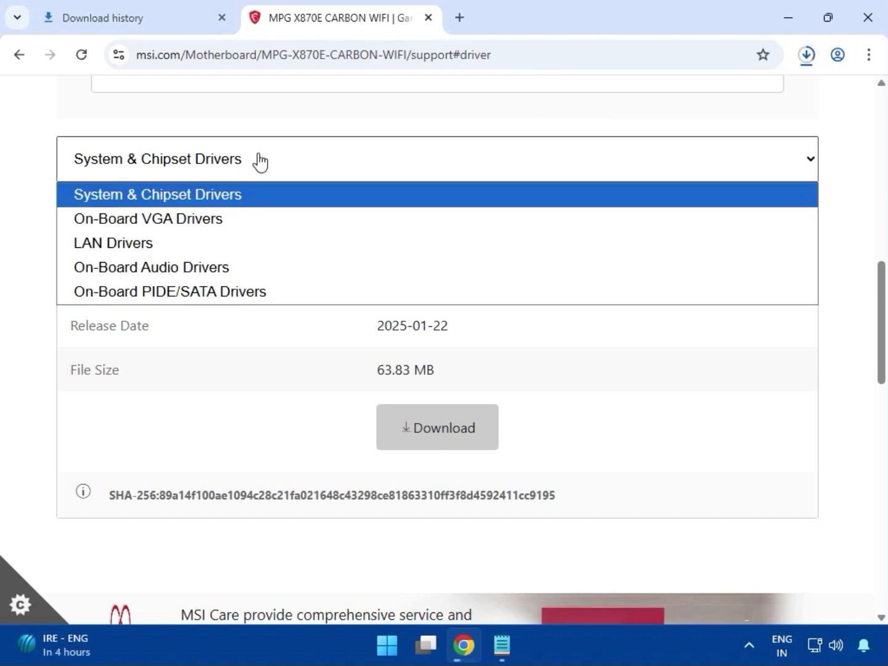
{"action": "left_click", "coordinate": [210, 223]}
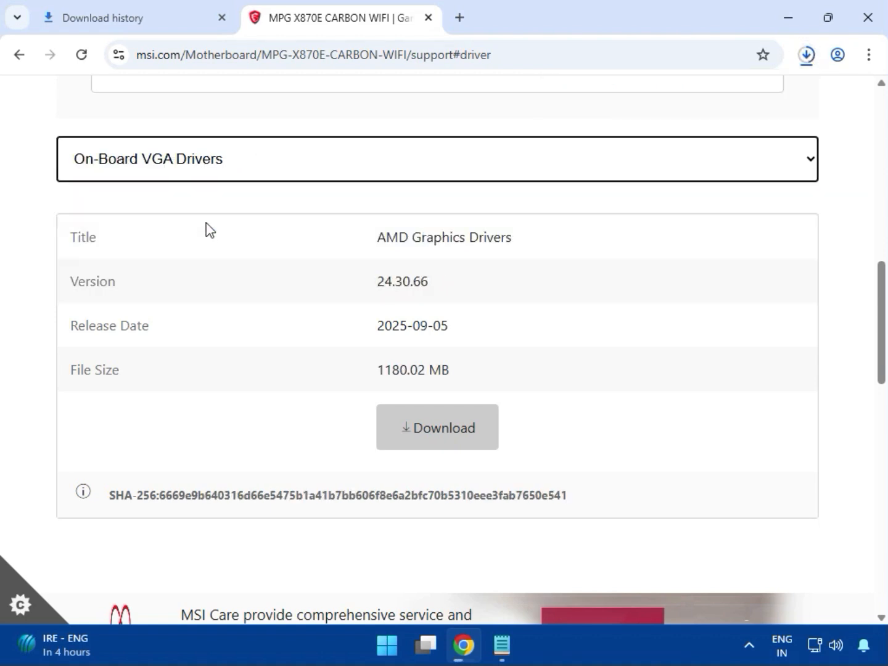
{"action": "left_click_drag", "start_coordinate": [380, 241], "coordinate": [514, 240]}
{"action": "left_click", "coordinate": [446, 430]}
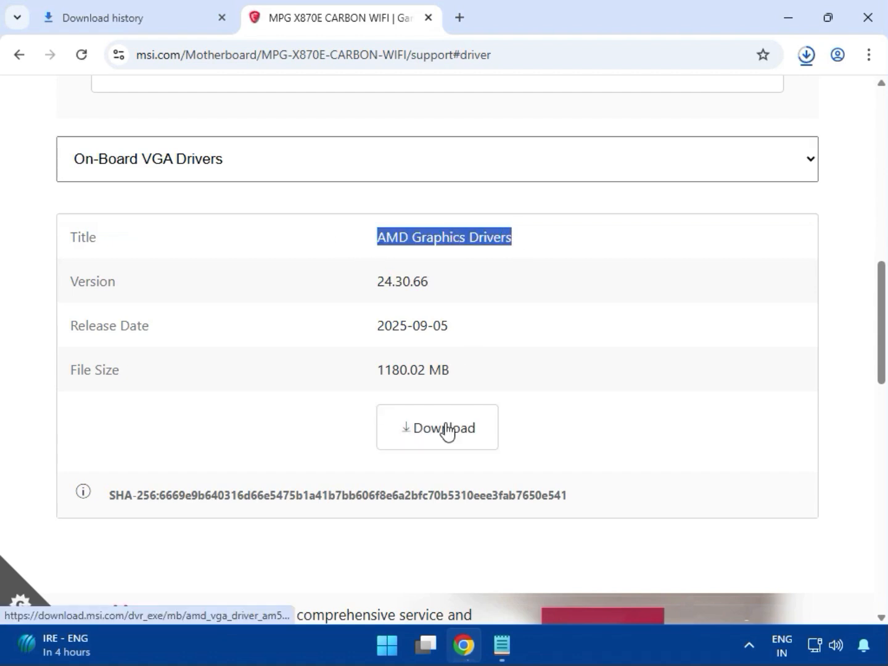
Switch to LAN Drivers and download the Qualcomm NCM865 BlueTooth Drivers
{"action": "left_click", "coordinate": [147, 173]}
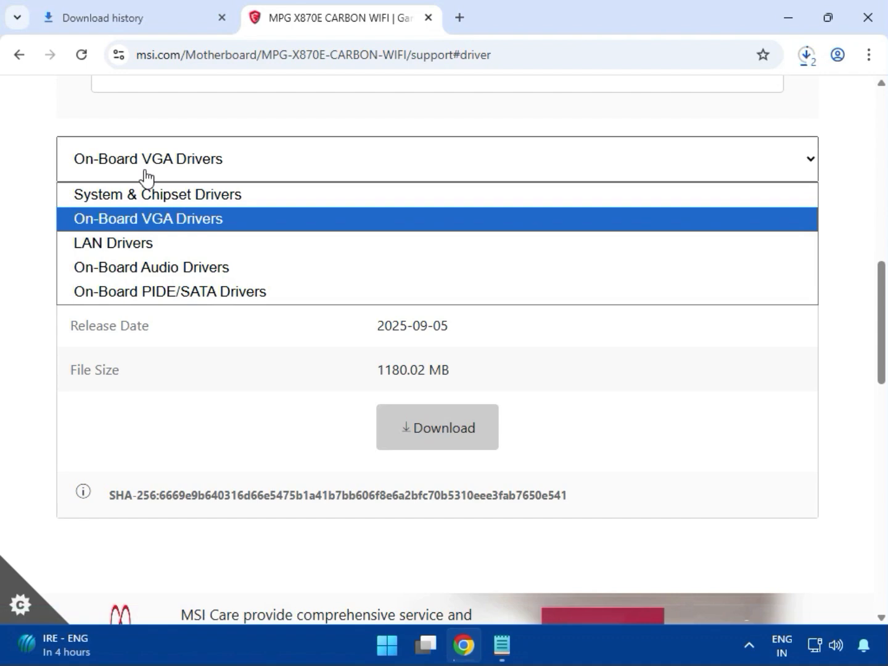
{"action": "left_click", "coordinate": [156, 248]}
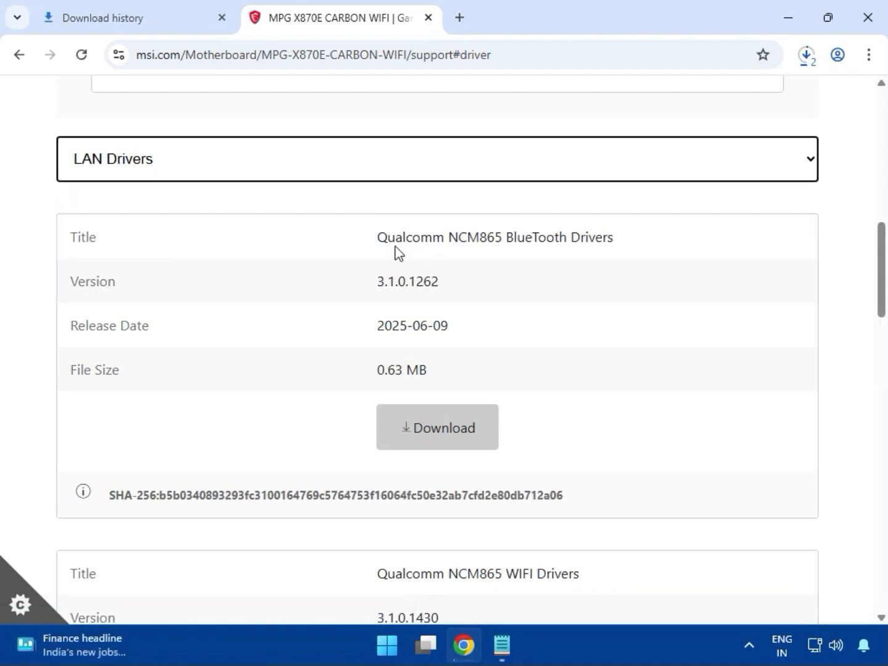
{"action": "left_click_drag", "start_coordinate": [386, 240], "coordinate": [615, 238]}
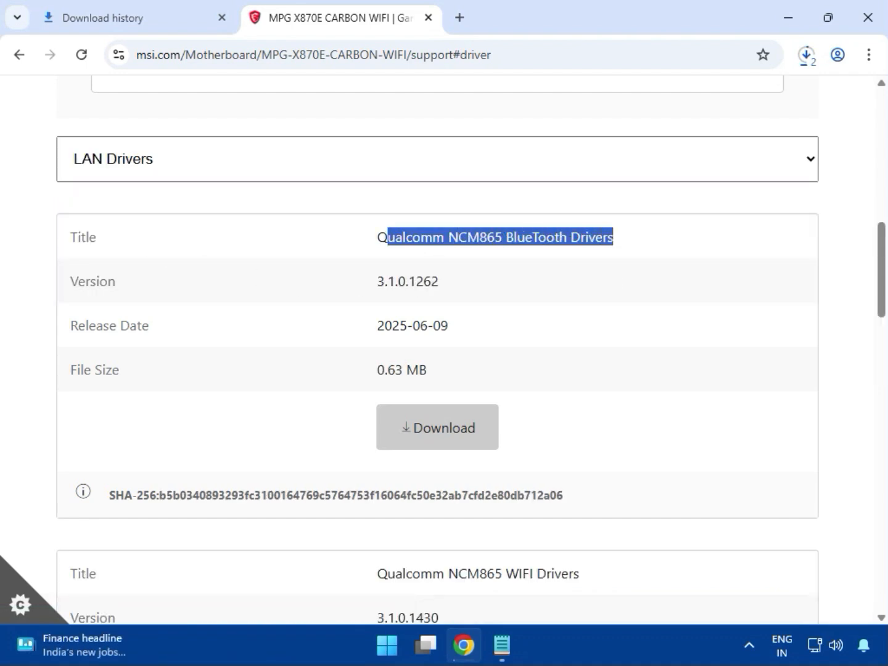
{"action": "left_click", "coordinate": [450, 431]}
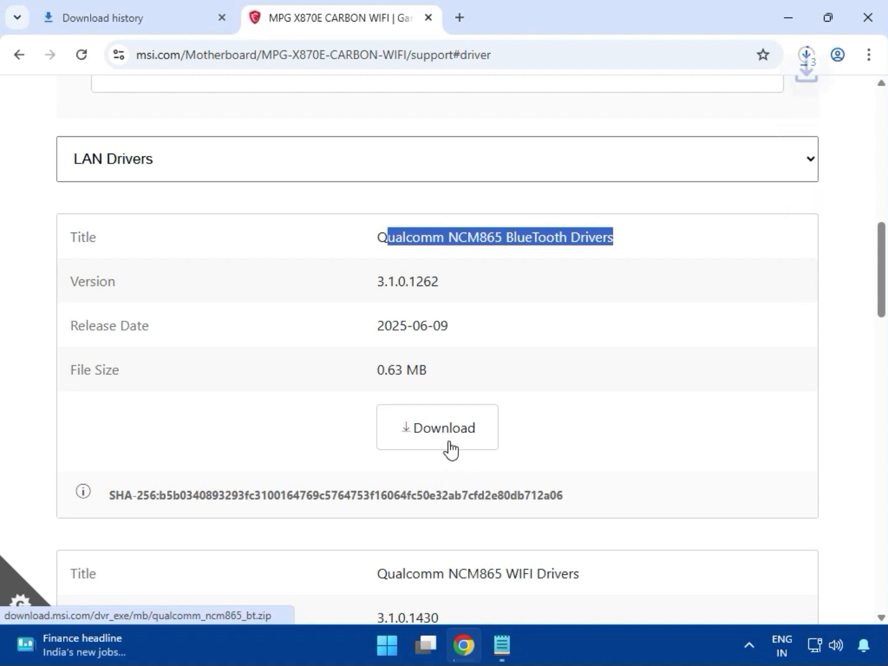
Download the Qualcomm NCM865 WIFI Drivers and the Realtek PCI-E Ethernet Drivers from the LAN list
{"action": "scroll", "coordinate": [451, 451], "scroll_direction": "down", "scroll_amount": 3}
{"action": "left_click_drag", "start_coordinate": [504, 400], "coordinate": [624, 400]}
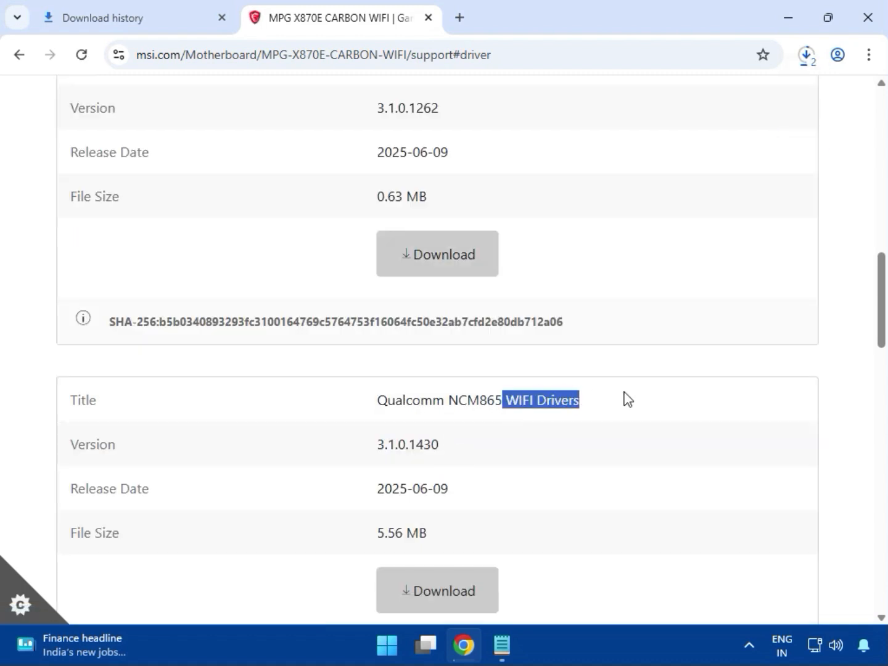
{"action": "left_click", "coordinate": [463, 582]}
{"action": "scroll", "coordinate": [458, 560], "scroll_direction": "down", "scroll_amount": 7}
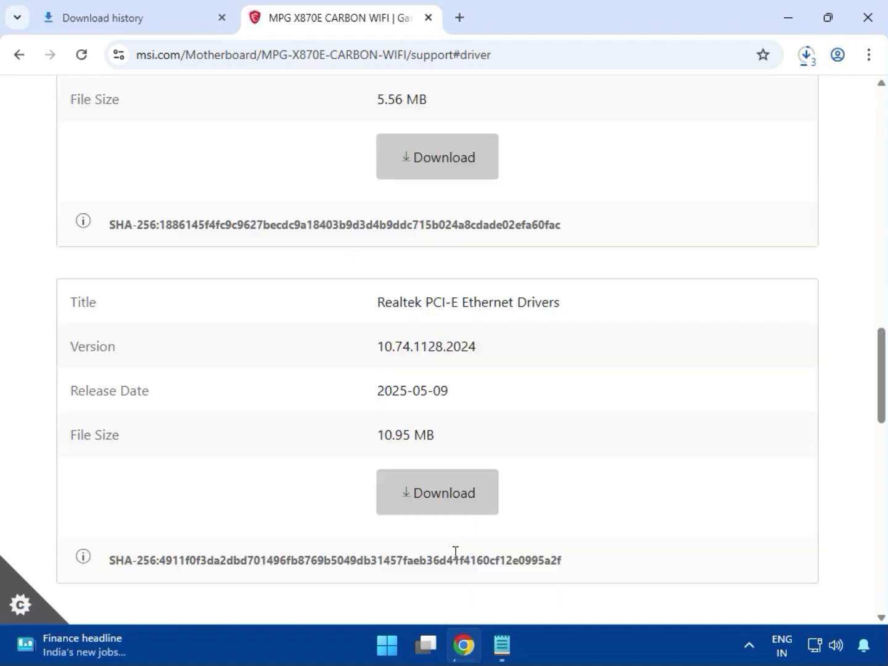
{"action": "left_click_drag", "start_coordinate": [459, 311], "coordinate": [577, 308]}
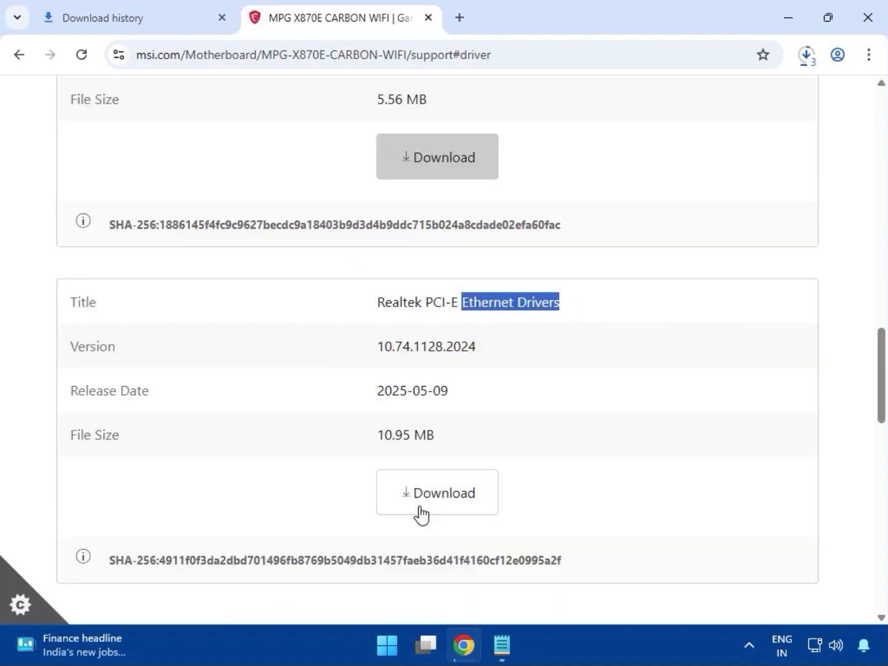
{"action": "scroll", "coordinate": [423, 520], "scroll_direction": "down", "scroll_amount": 2}
Switch to On-Board Audio Drivers and download the Realtek HD Universal Driver
{"action": "scroll", "coordinate": [426, 514], "scroll_direction": "up", "scroll_amount": 10}
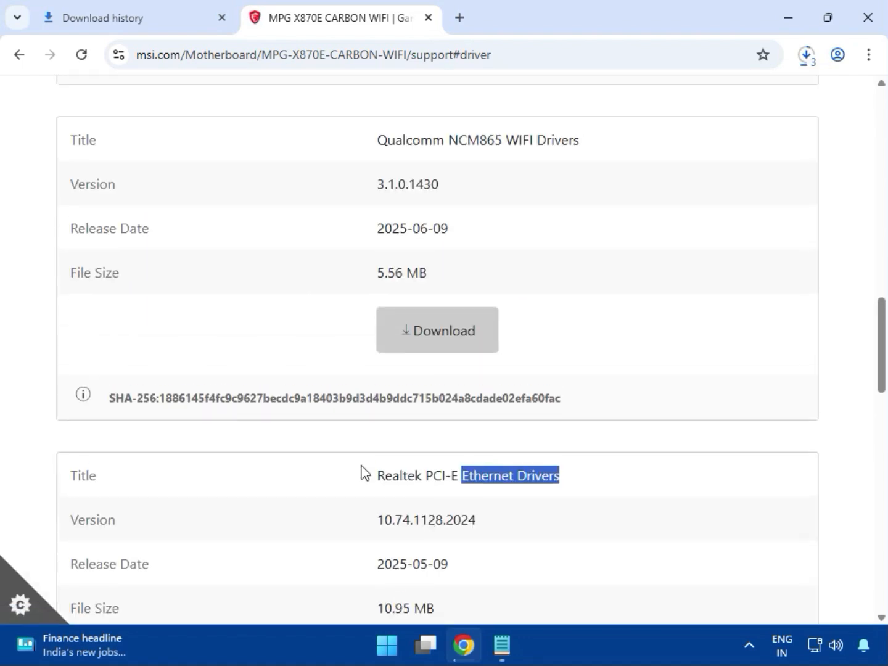
{"action": "scroll", "coordinate": [162, 380], "scroll_direction": "up", "scroll_amount": 8}
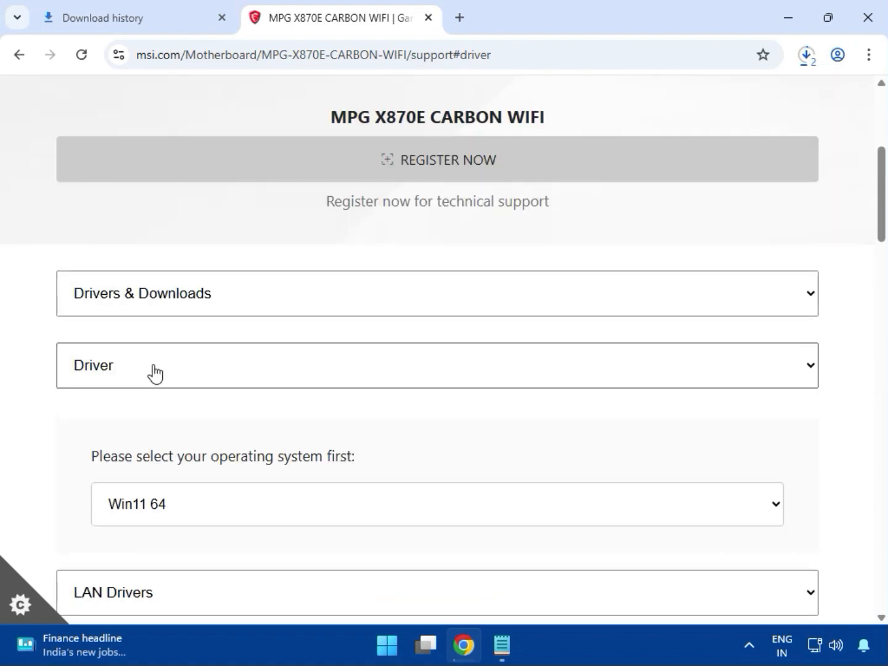
{"action": "scroll", "coordinate": [158, 382], "scroll_direction": "down", "scroll_amount": 3}
{"action": "scroll", "coordinate": [157, 381], "scroll_direction": "down", "scroll_amount": 3}
{"action": "left_click", "coordinate": [154, 247]}
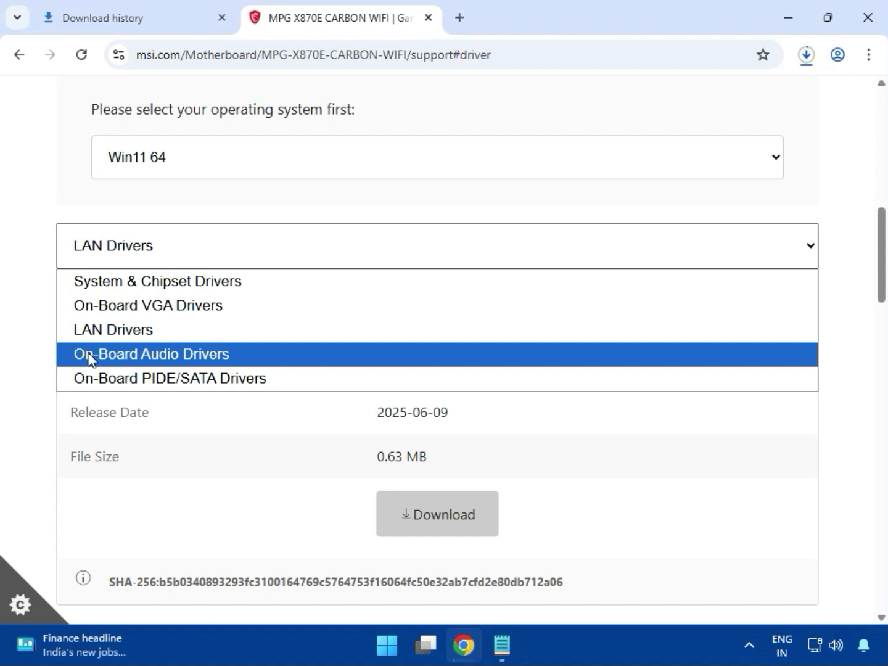
{"action": "left_click", "coordinate": [179, 359]}
{"action": "left_click_drag", "start_coordinate": [417, 324], "coordinate": [578, 327]}
{"action": "left_click", "coordinate": [438, 528]}
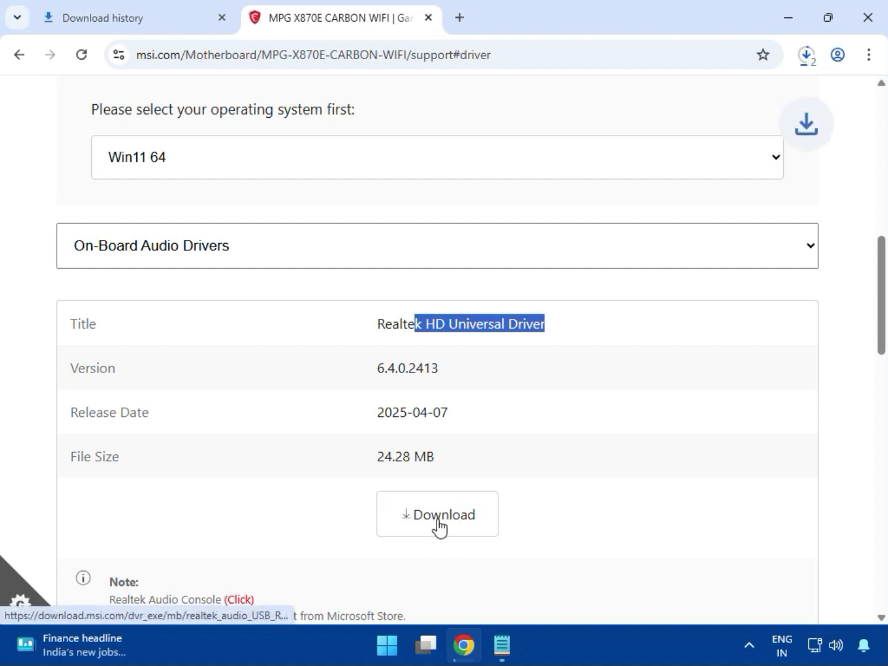
Open the full download history and show the downloaded bt_drivers (3).zip in its folder
{"action": "left_click", "coordinate": [807, 56]}
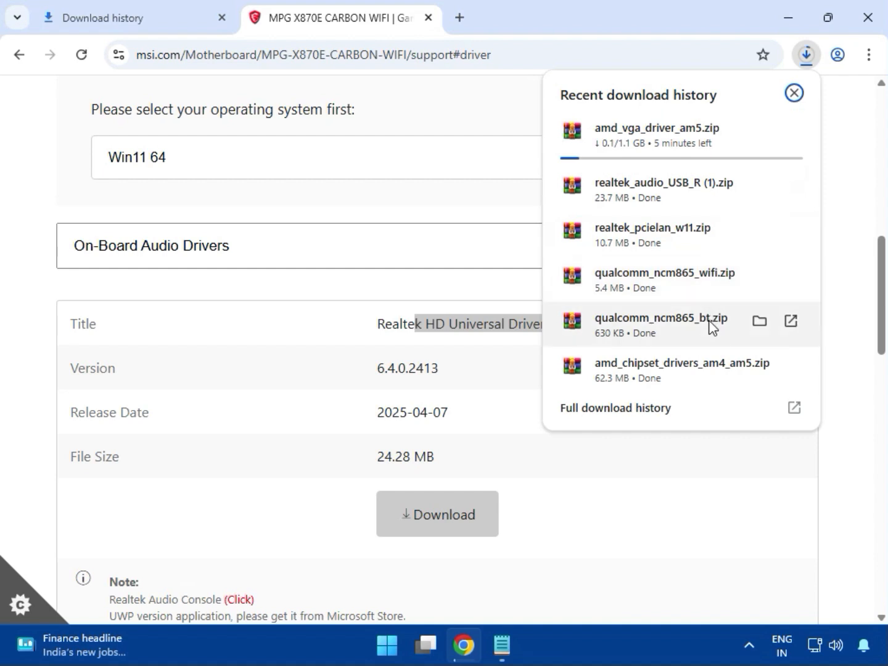
{"action": "scroll", "coordinate": [338, 397], "scroll_direction": "up", "scroll_amount": 6}
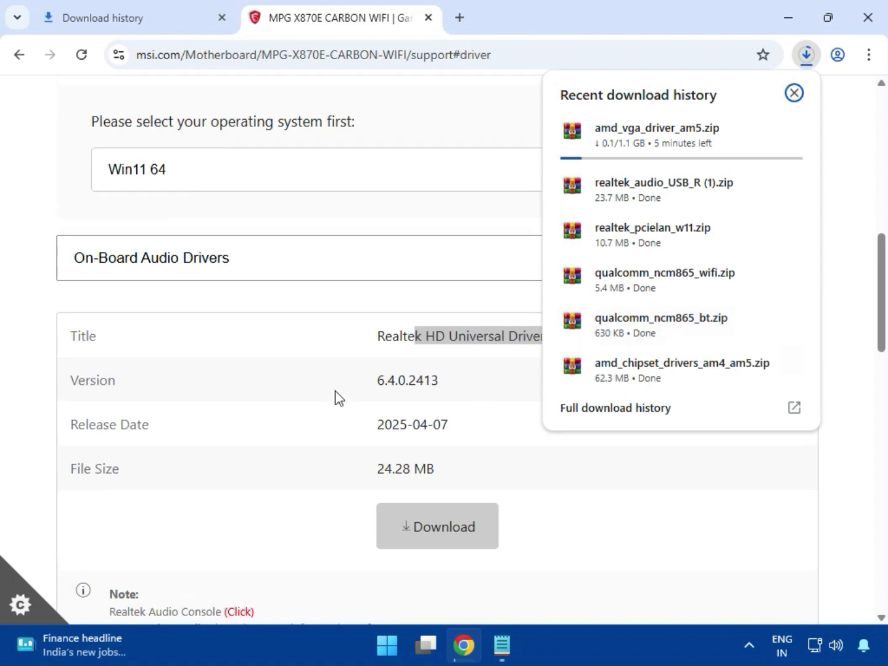
{"action": "scroll", "coordinate": [338, 398], "scroll_direction": "up", "scroll_amount": 5}
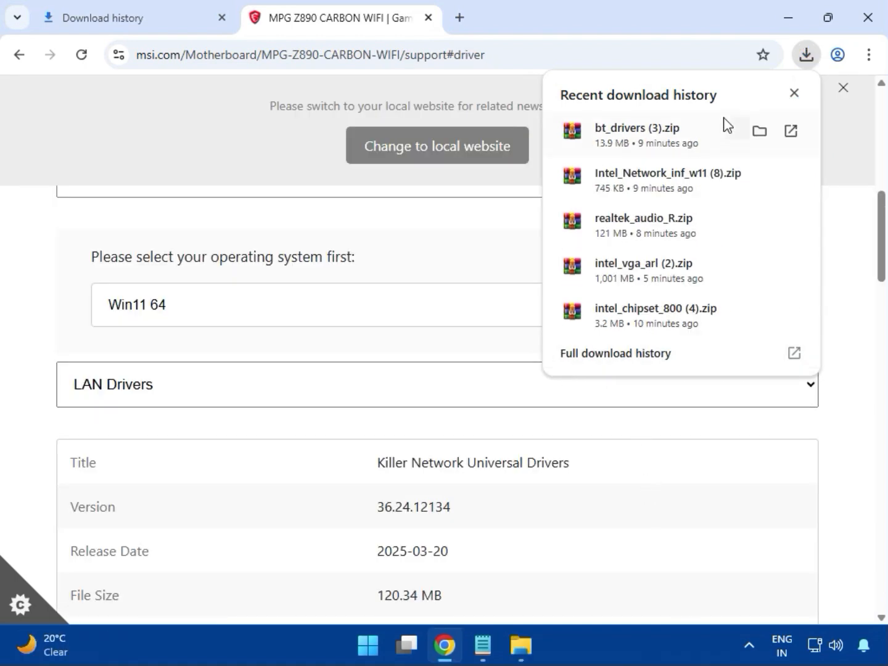
{"action": "left_click", "coordinate": [592, 364]}
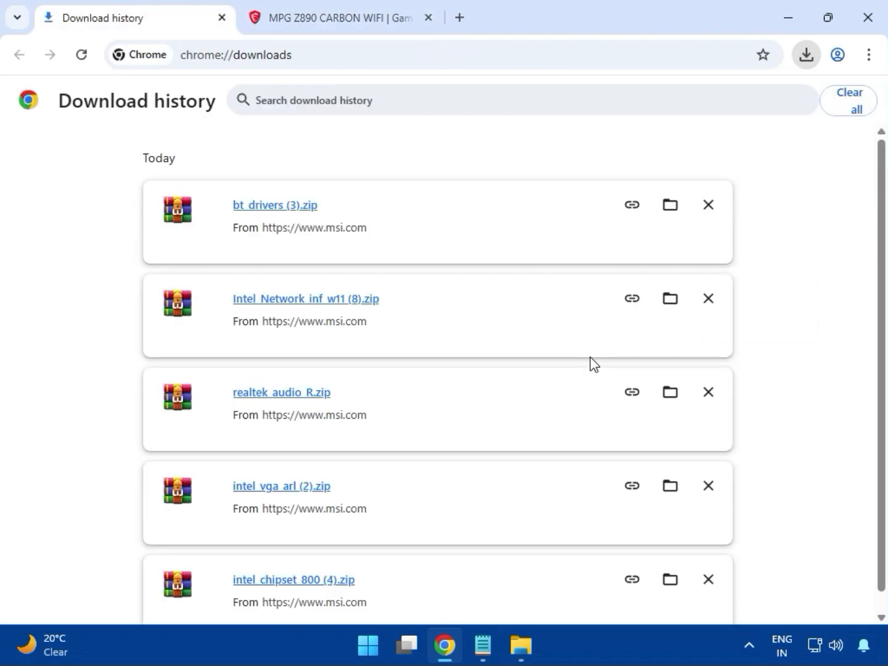
{"action": "left_click", "coordinate": [666, 206]}
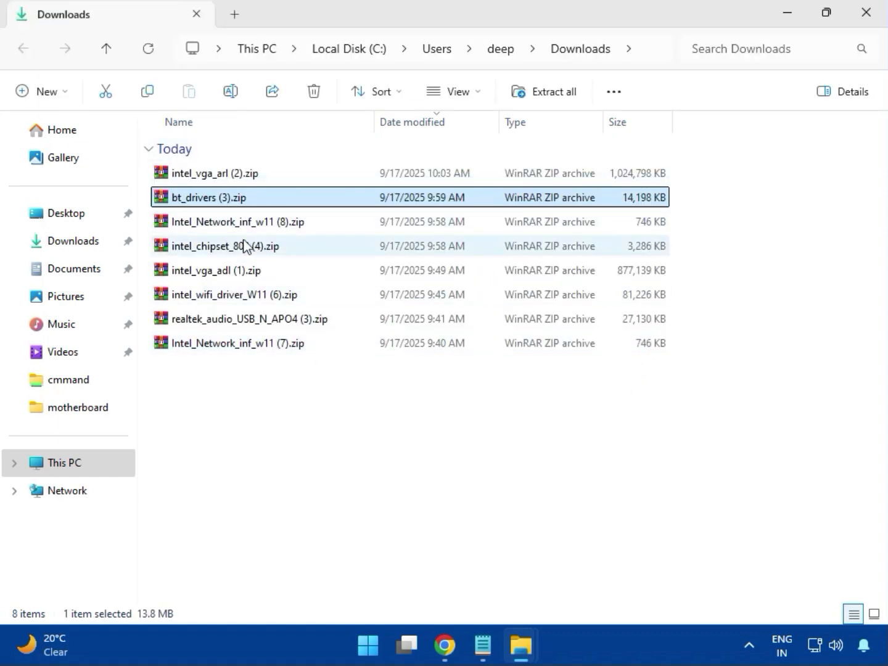
Open the intel_vga_arl (2).zip archive in WinRAR and dismiss the licence purchase reminder
{"action": "left_click", "coordinate": [248, 179]}
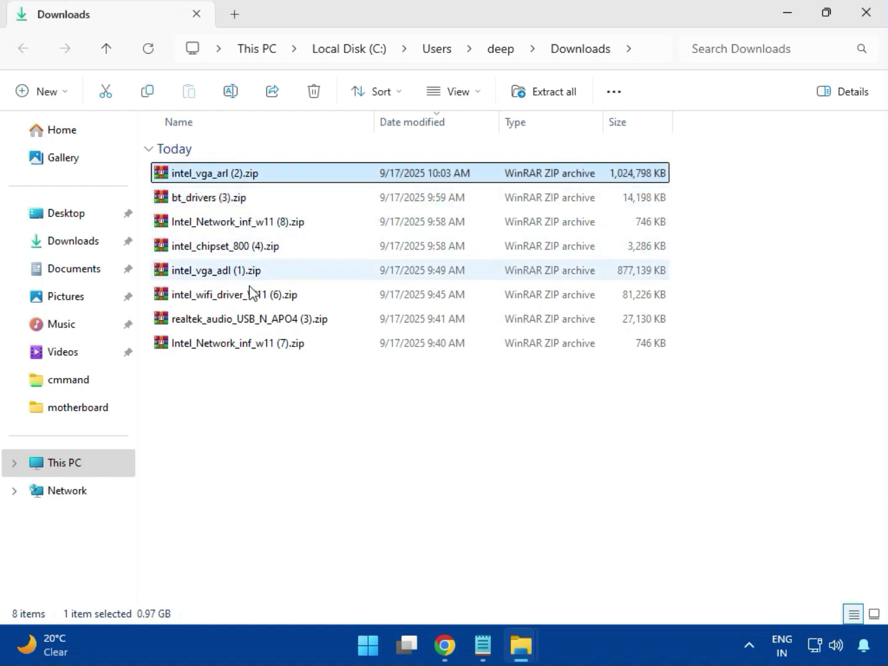
{"action": "double_click", "coordinate": [241, 175]}
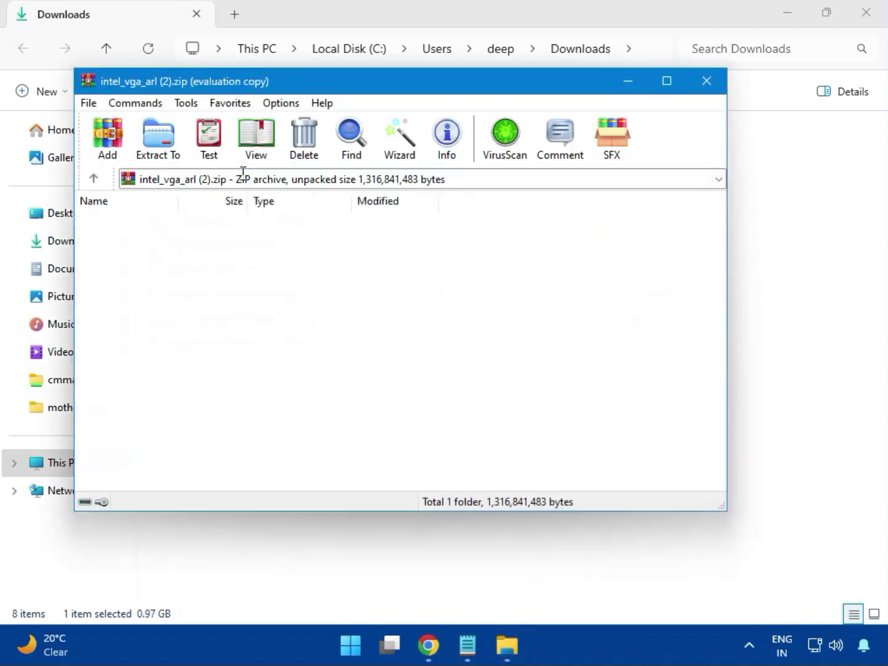
{"action": "left_click", "coordinate": [158, 241]}
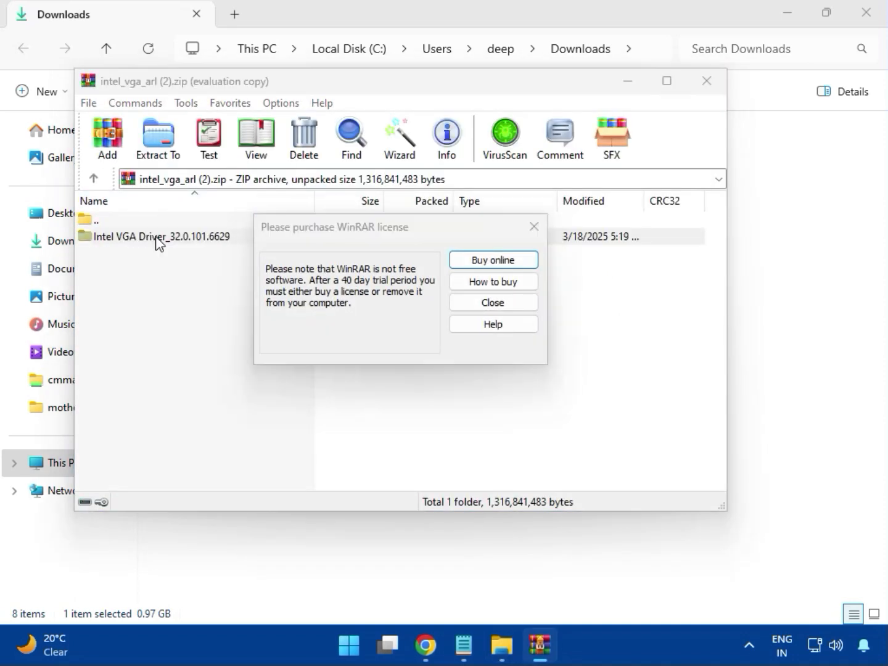
{"action": "left_click", "coordinate": [534, 227]}
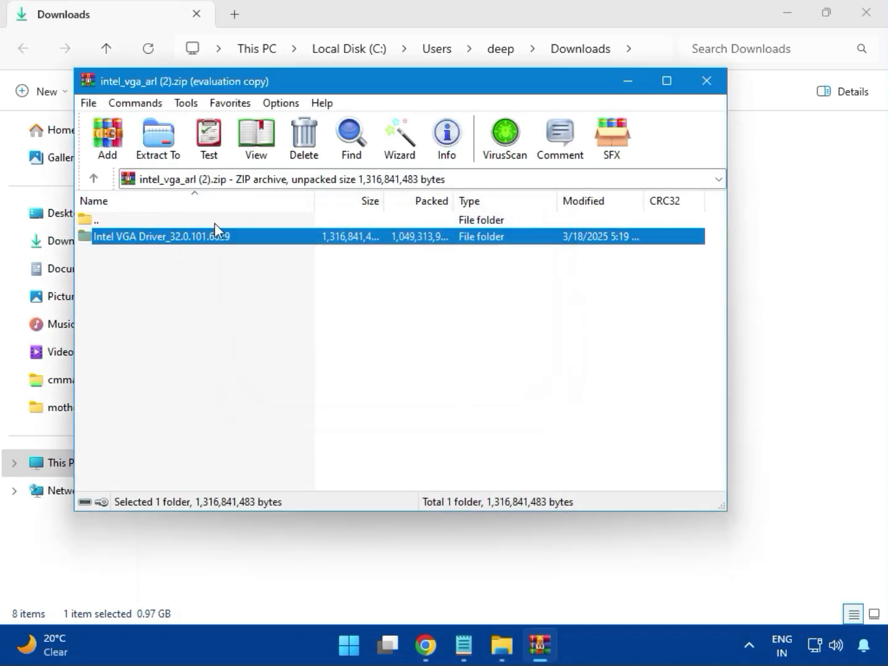
Try to install the Intel graphics driver with Installer.exe from the Intel VGA Driver_32.0.101.6629 folder, and close the archive
{"action": "double_click", "coordinate": [186, 242]}
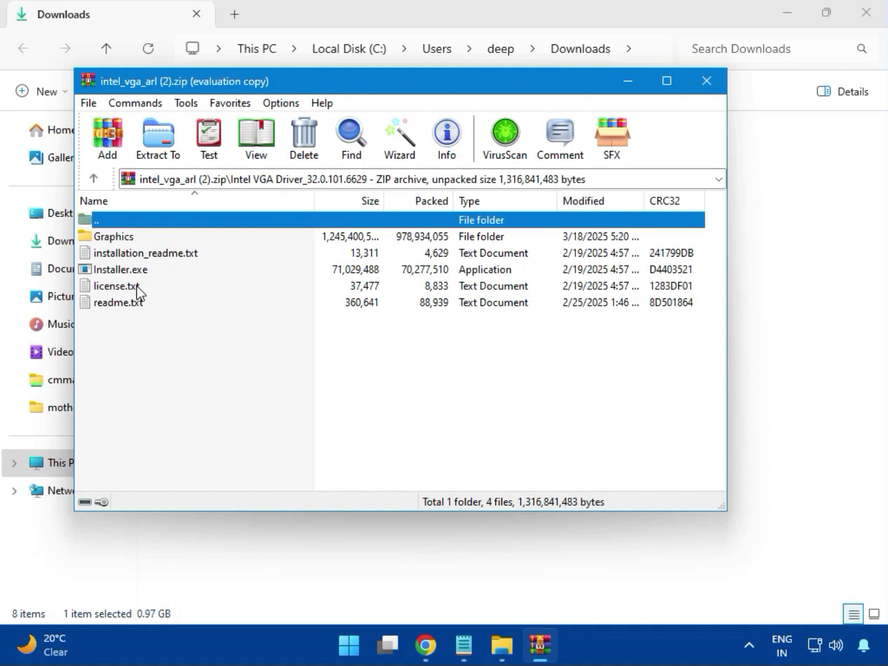
{"action": "left_click", "coordinate": [148, 276]}
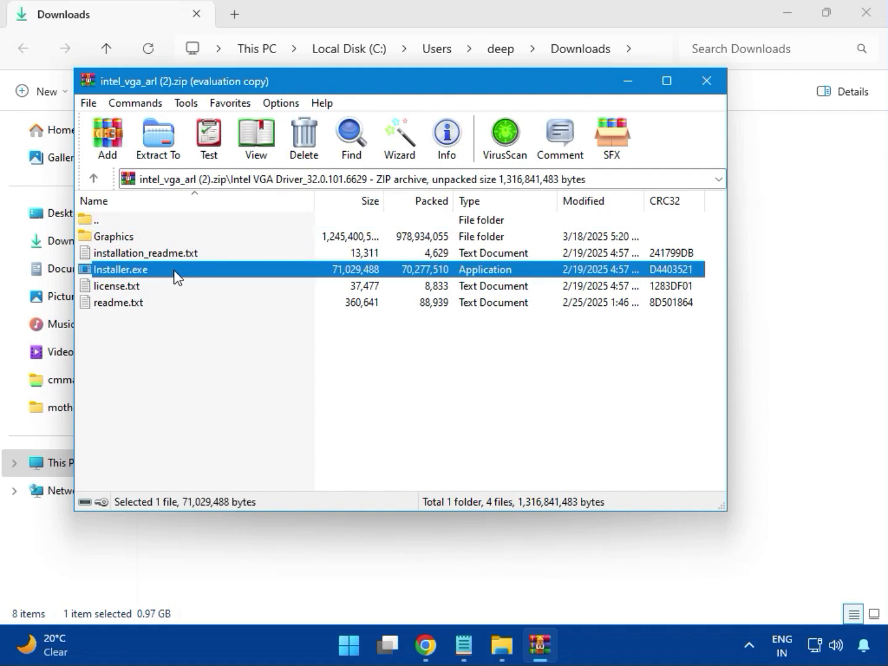
{"action": "double_click", "coordinate": [177, 271]}
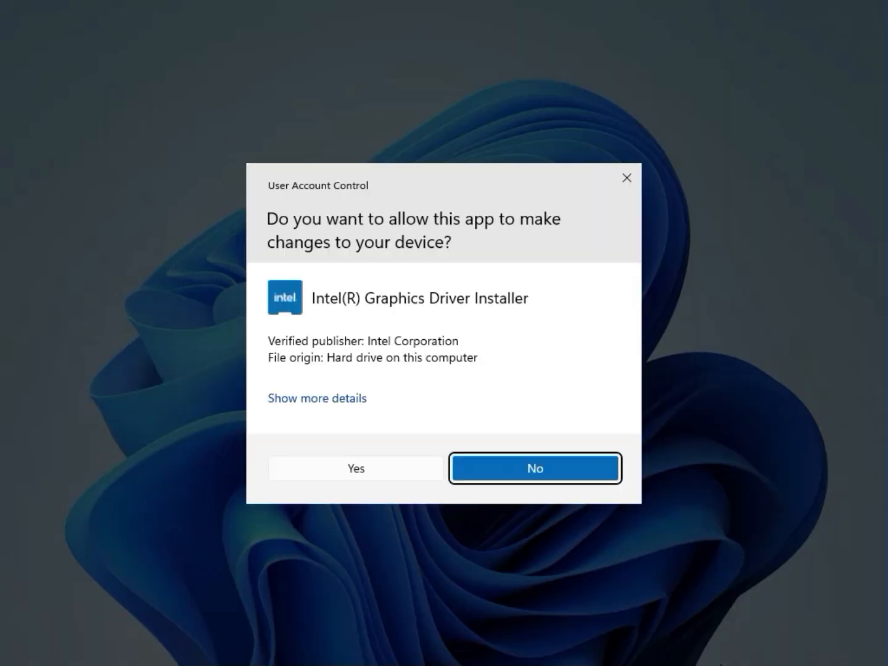
{"action": "left_click", "coordinate": [343, 469]}
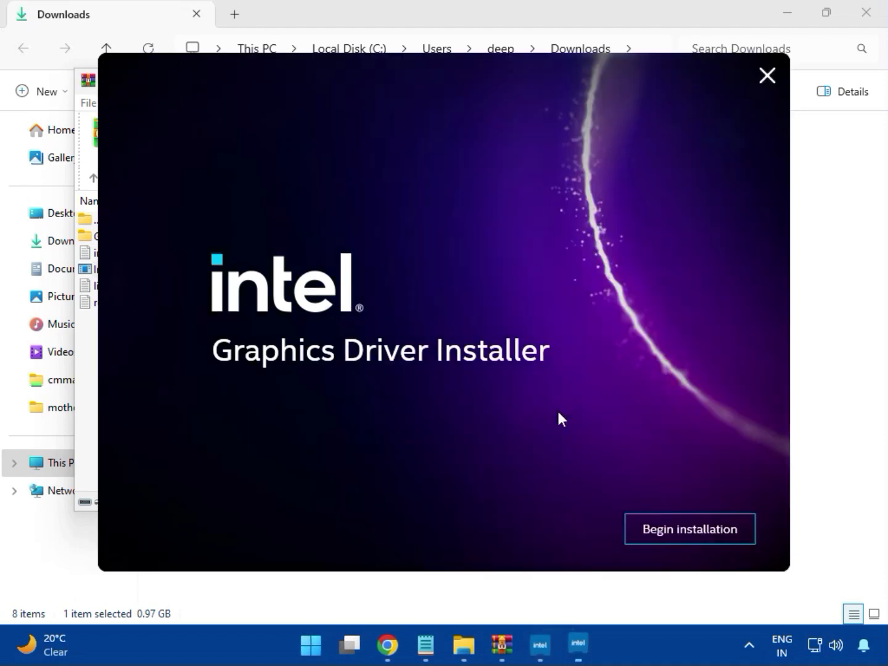
{"action": "left_click", "coordinate": [678, 529]}
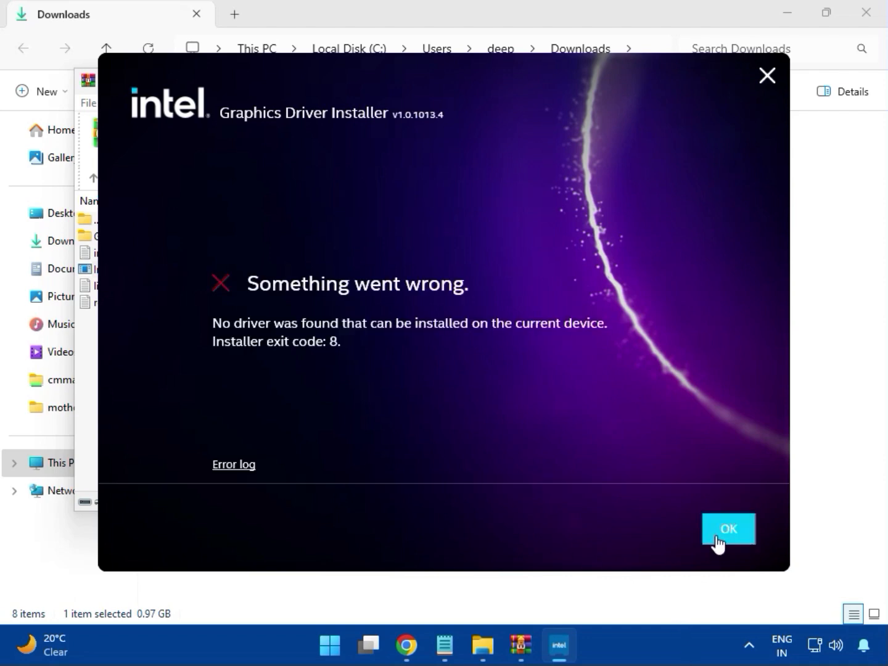
{"action": "left_click", "coordinate": [716, 538]}
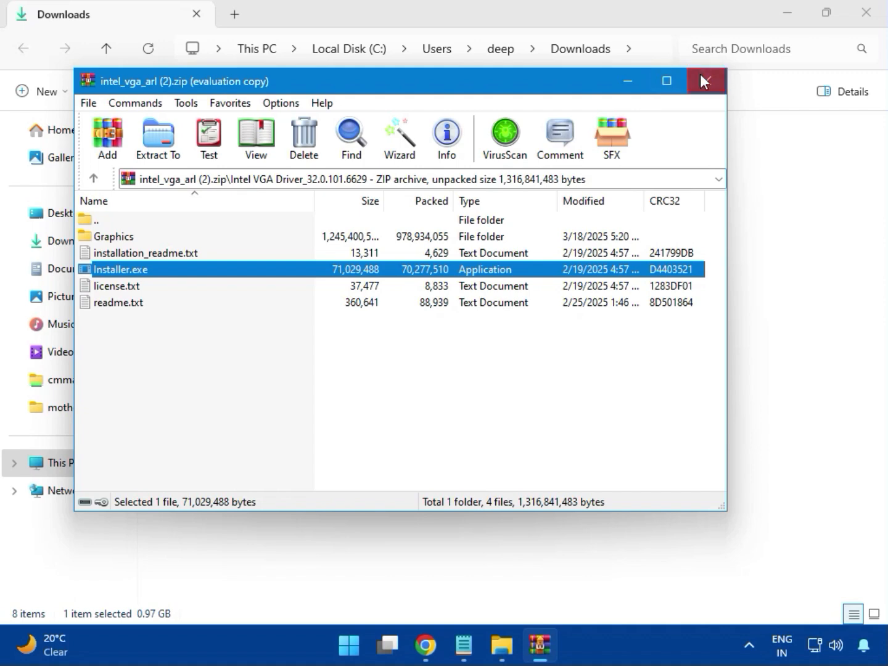
{"action": "left_click", "coordinate": [703, 81]}
Open bt_drivers (3).zip, dismiss the WinRAR reminder, and launch Intel Bluetooth.msi from its Intel BlueTooth Driver_23.70.0.2 folder
{"action": "left_click", "coordinate": [185, 206]}
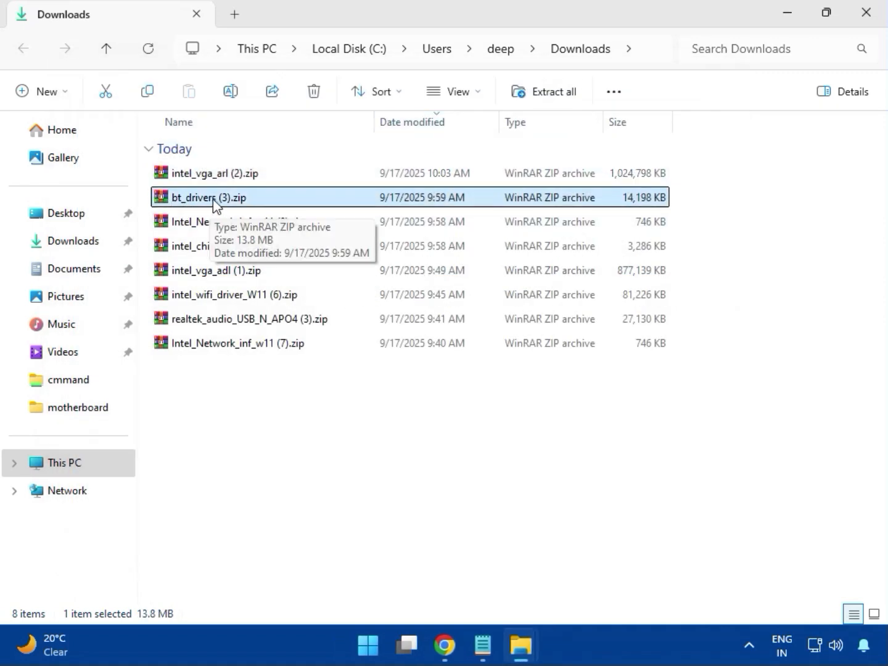
{"action": "double_click", "coordinate": [214, 198]}
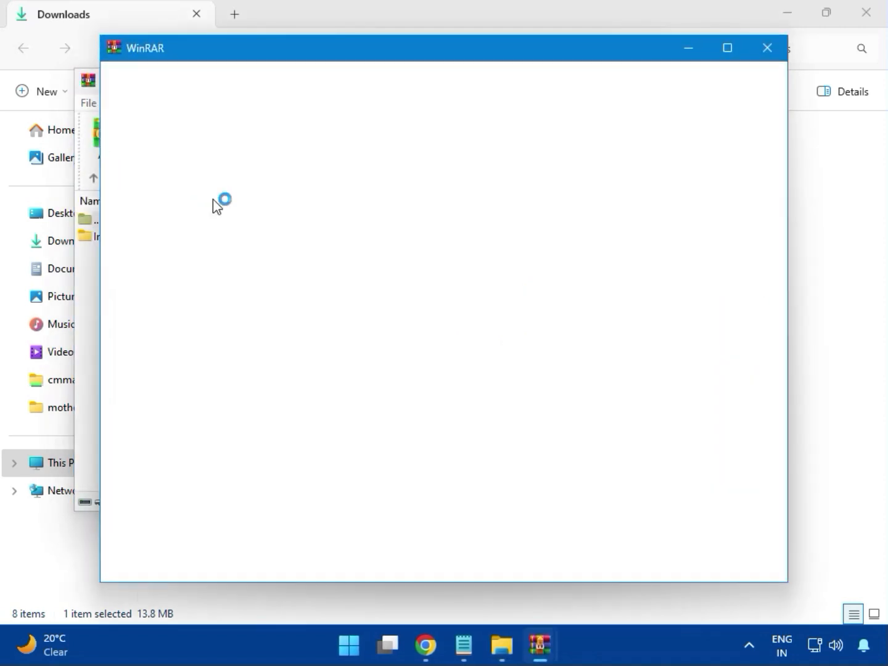
{"action": "left_click", "coordinate": [769, 49]}
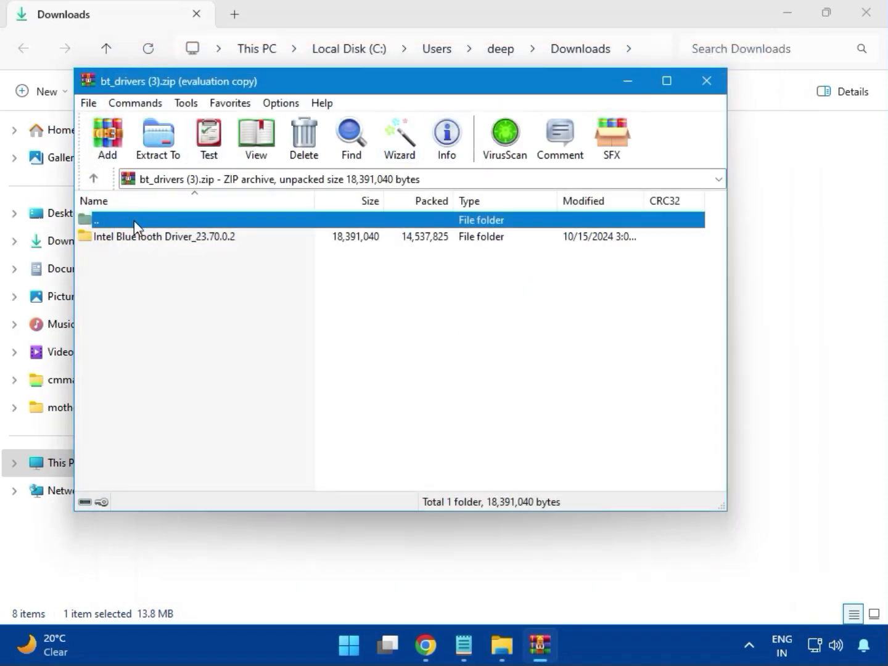
{"action": "left_click", "coordinate": [104, 239]}
{"action": "double_click", "coordinate": [166, 242]}
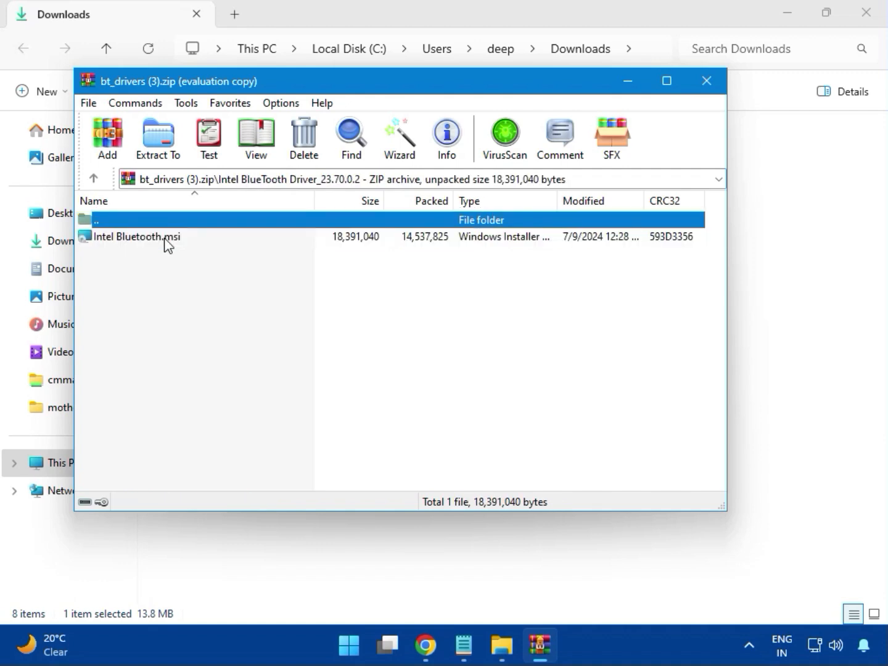
{"action": "double_click", "coordinate": [148, 239]}
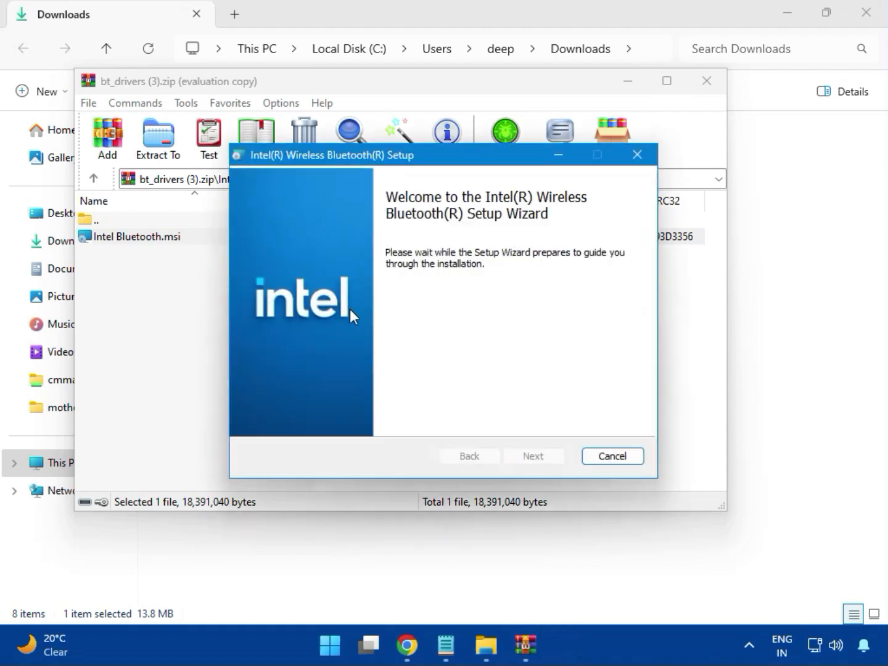
Install Intel Wireless Bluetooth with the license accepted and the Typical setup type, finish the wizard, and close the archive
{"action": "left_click", "coordinate": [534, 454]}
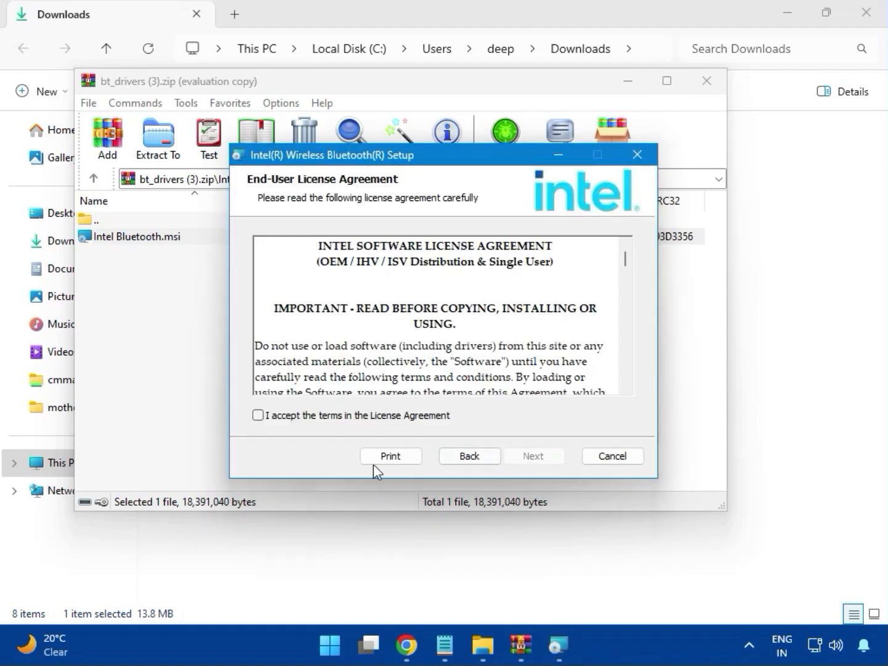
{"action": "left_click", "coordinate": [318, 419]}
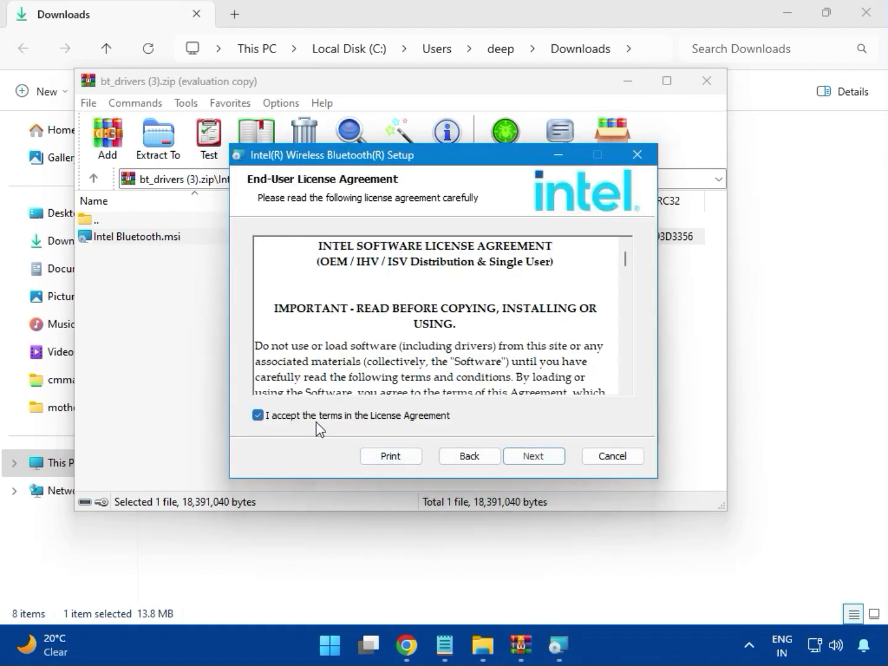
{"action": "left_click", "coordinate": [532, 457]}
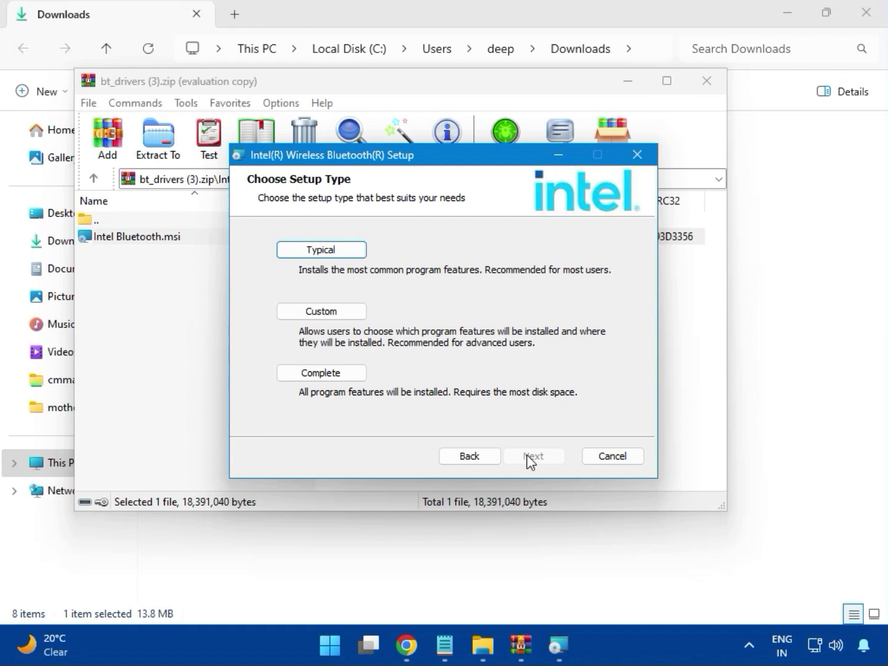
{"action": "left_click", "coordinate": [307, 252]}
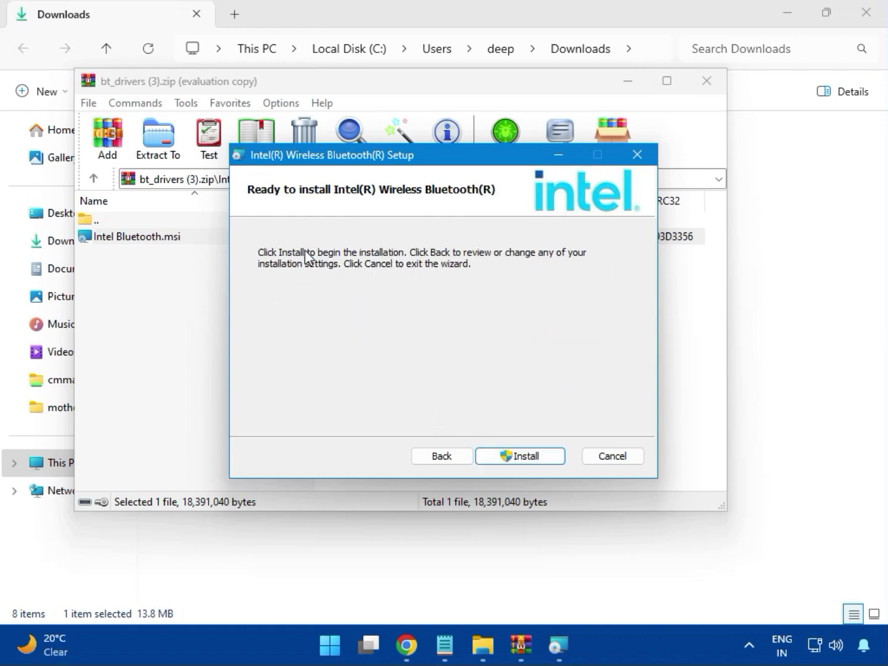
{"action": "left_click", "coordinate": [510, 457]}
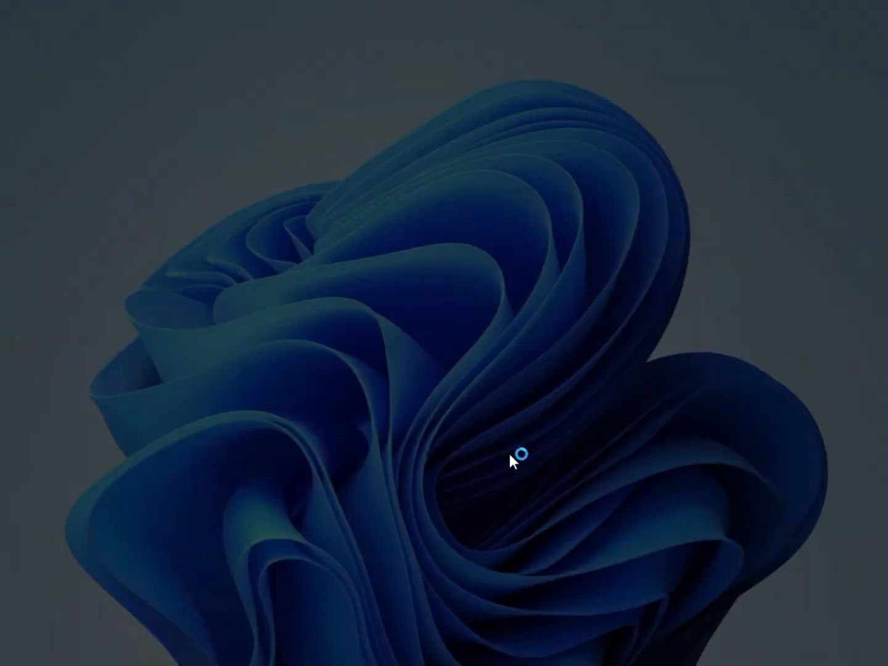
{"action": "left_click", "coordinate": [342, 463]}
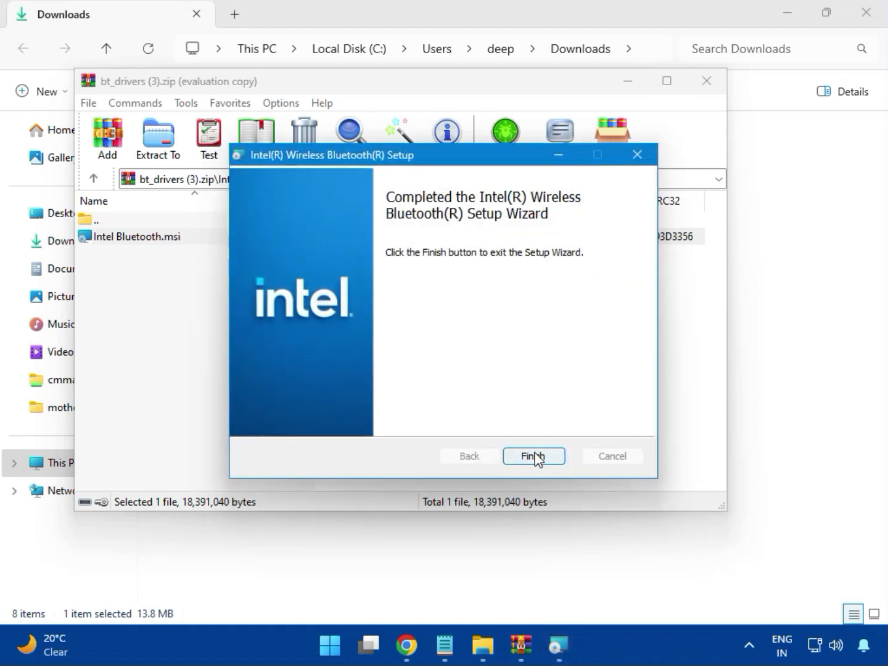
{"action": "left_click", "coordinate": [533, 456]}
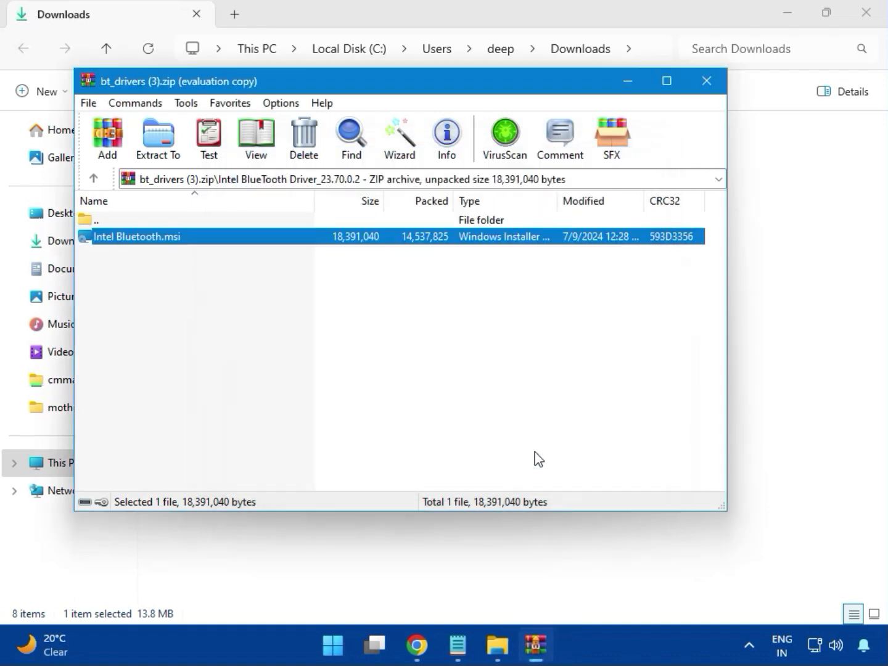
{"action": "left_click", "coordinate": [715, 91]}
Try to install the Intel network driver with MSI SetupDrv64.exe from the W11 folder of Intel_Network_inf_w11 (8).zip, and close the archive
{"action": "left_click", "coordinate": [231, 230]}
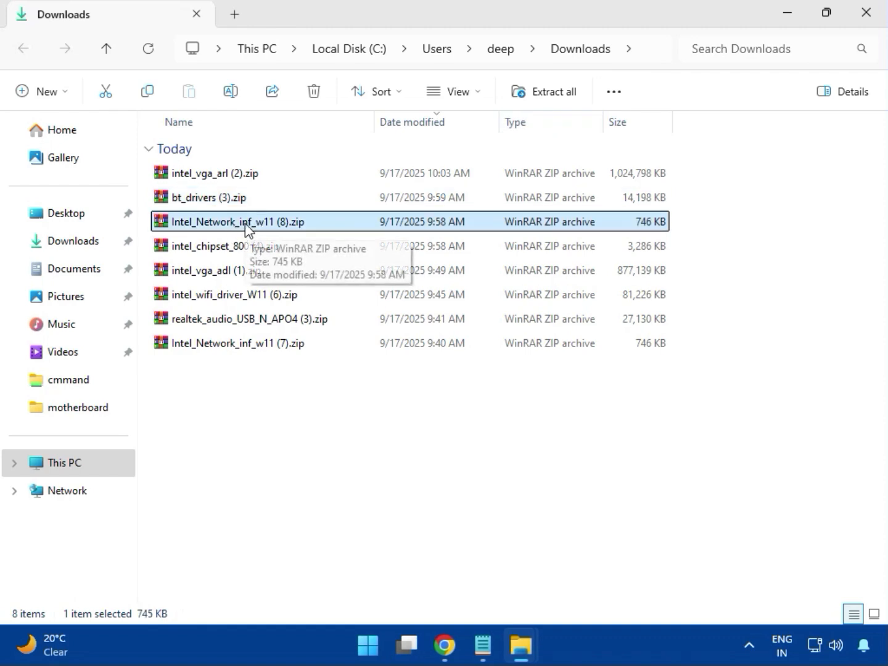
{"action": "double_click", "coordinate": [246, 225]}
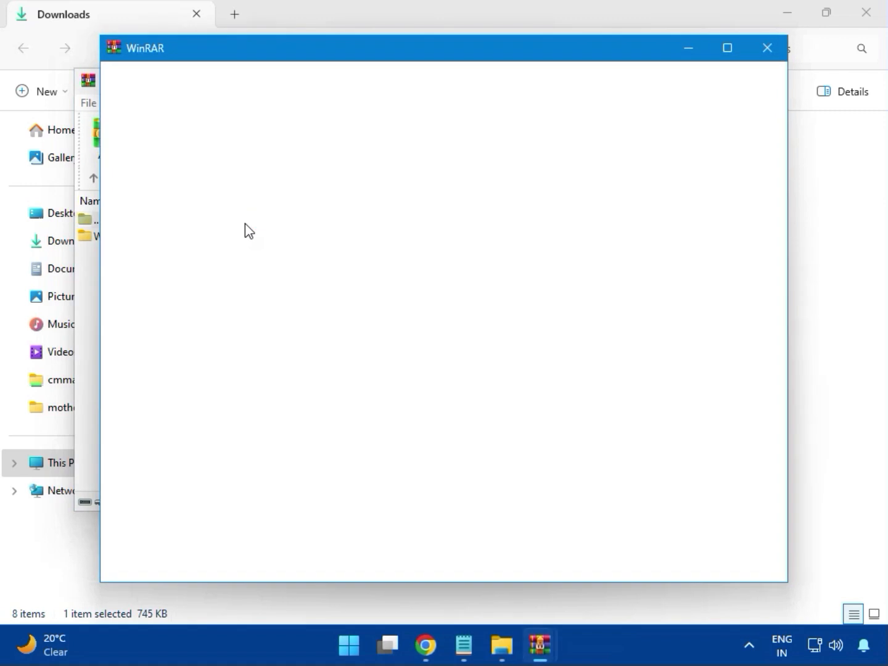
{"action": "left_click", "coordinate": [768, 49]}
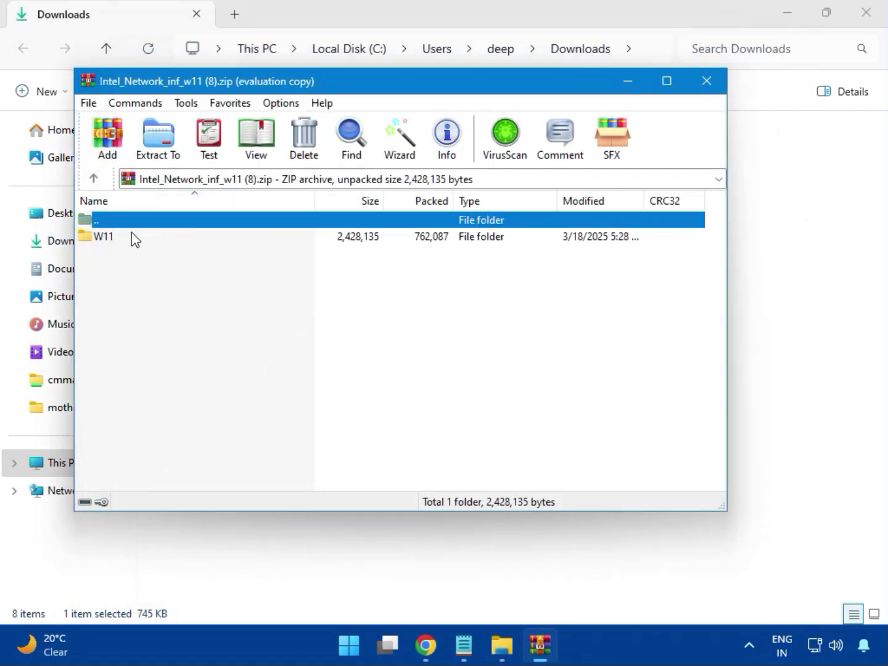
{"action": "left_click", "coordinate": [108, 246]}
{"action": "double_click", "coordinate": [113, 249]}
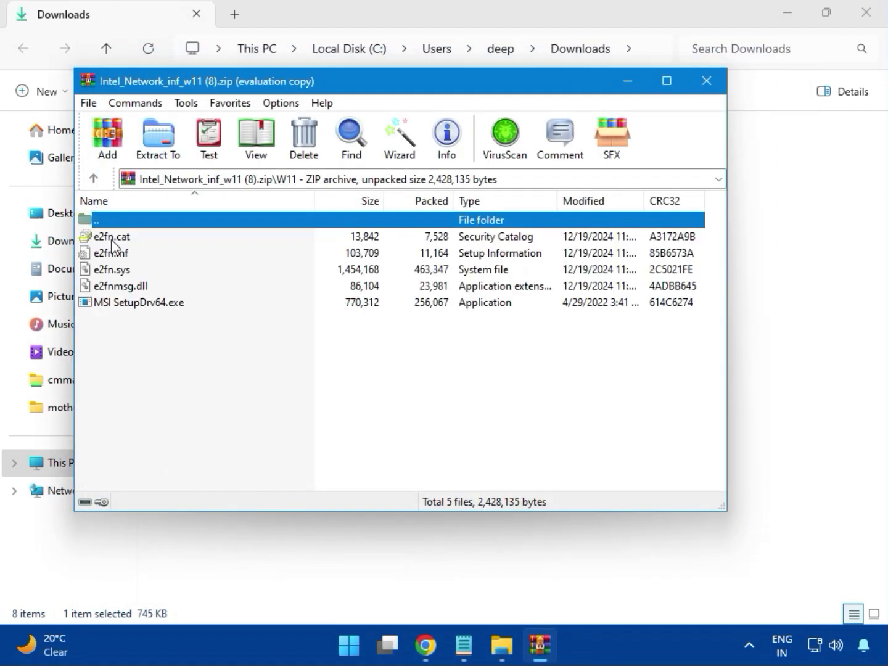
{"action": "double_click", "coordinate": [166, 306]}
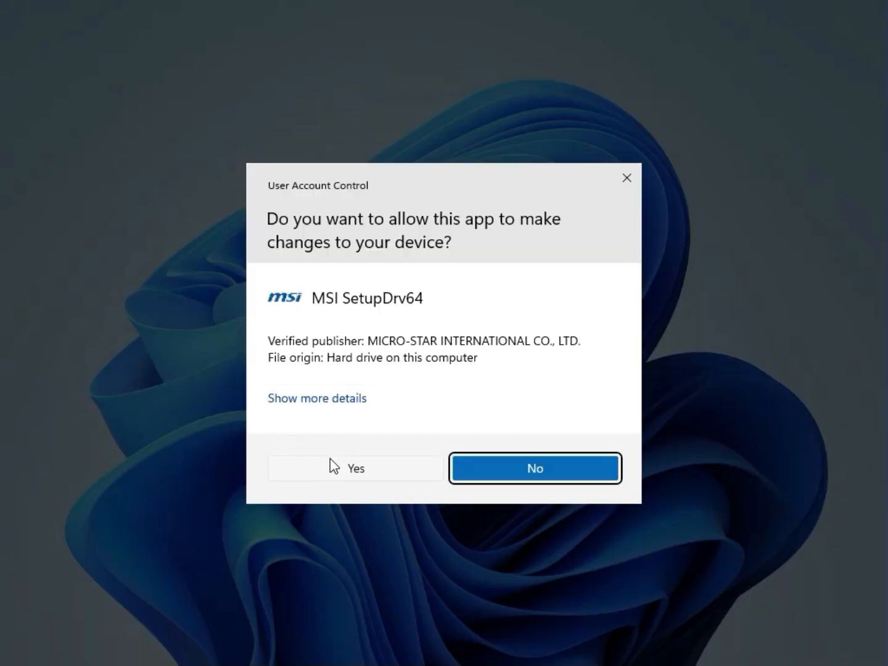
{"action": "left_click", "coordinate": [331, 459]}
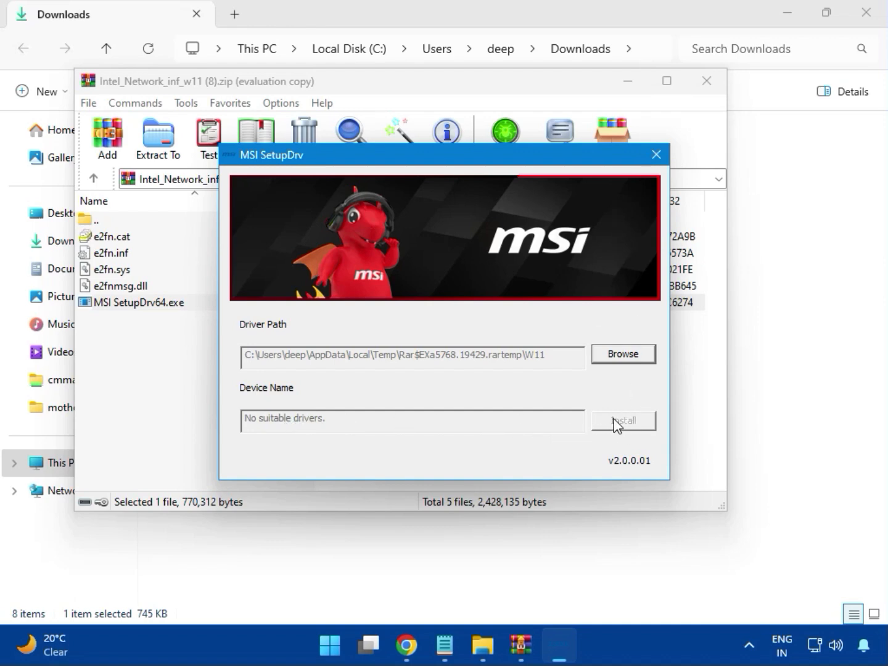
{"action": "left_click", "coordinate": [657, 154]}
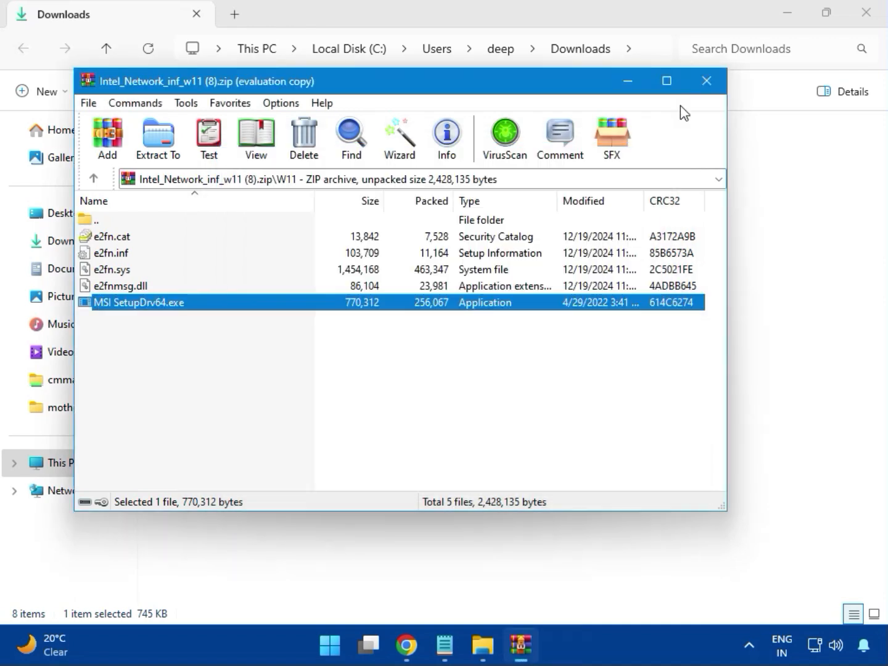
{"action": "left_click", "coordinate": [707, 80]}
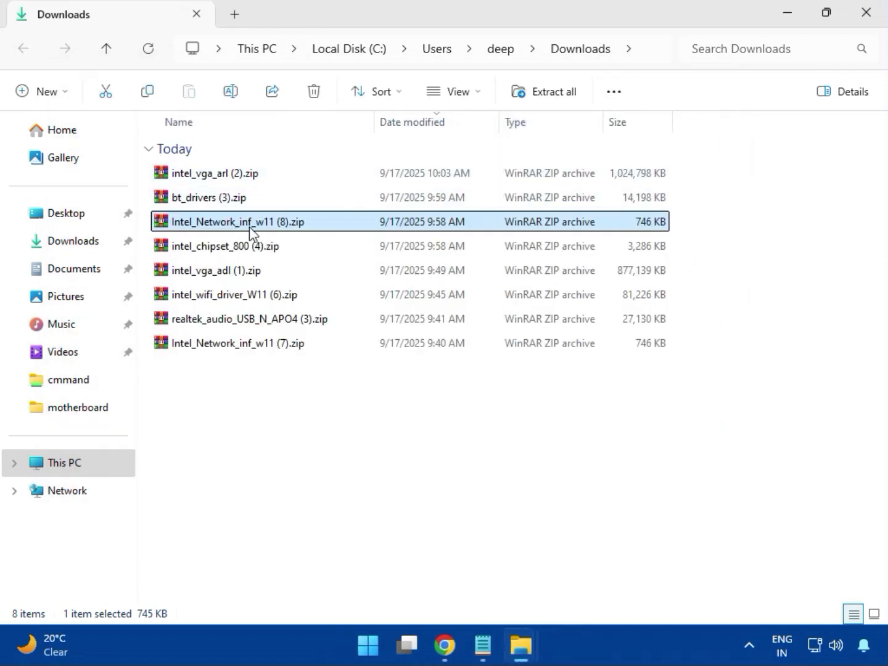
Open intel_chipset_800 (4).zip, dismiss the license reminder, and launch SetupChipset.exe from the Intel Chipset Driver_10.1.20062.8627 folder
{"action": "left_click", "coordinate": [206, 248]}
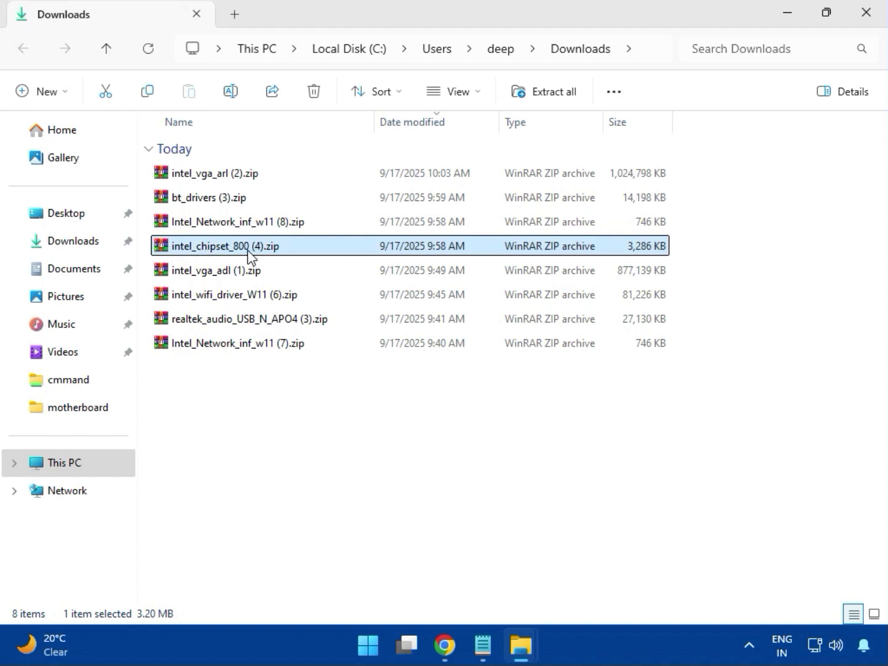
{"action": "double_click", "coordinate": [251, 249]}
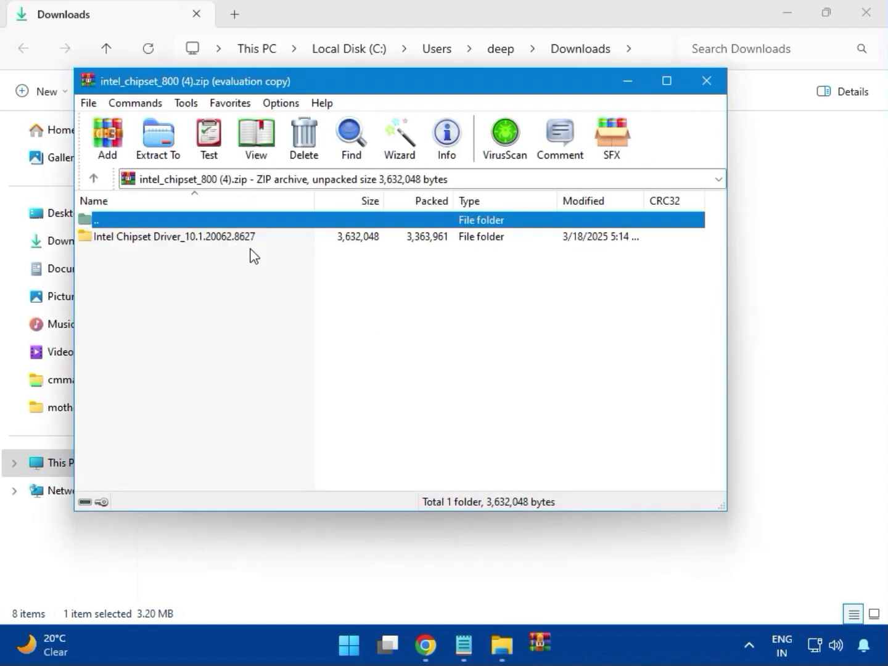
{"action": "left_click", "coordinate": [124, 241]}
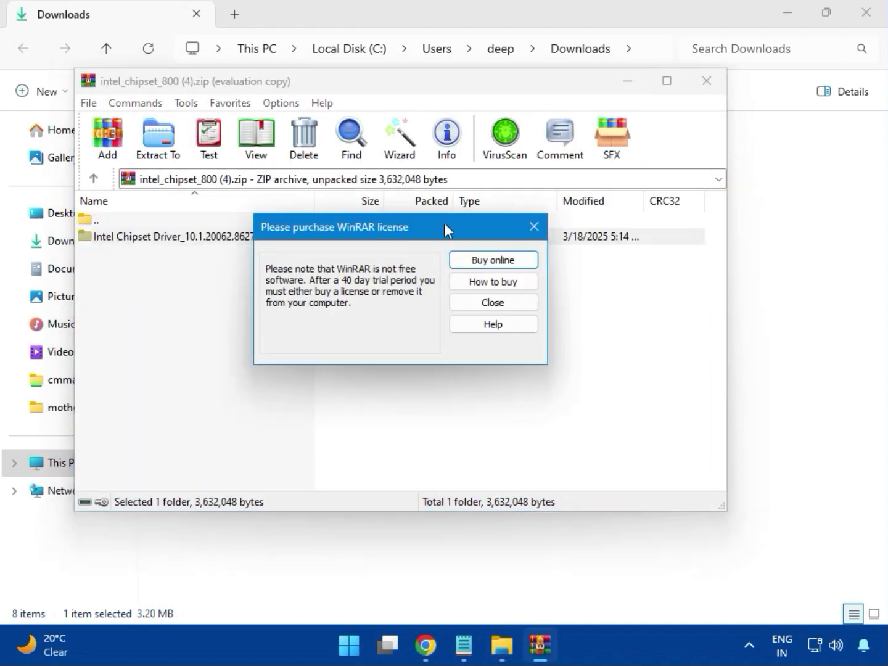
{"action": "left_click", "coordinate": [531, 227]}
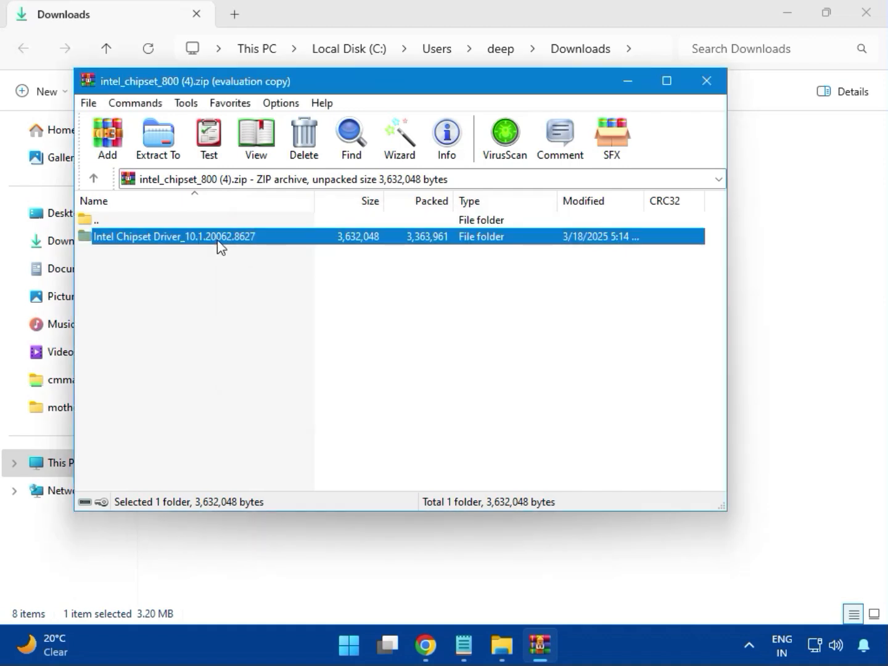
{"action": "double_click", "coordinate": [218, 242]}
{"action": "double_click", "coordinate": [142, 245]}
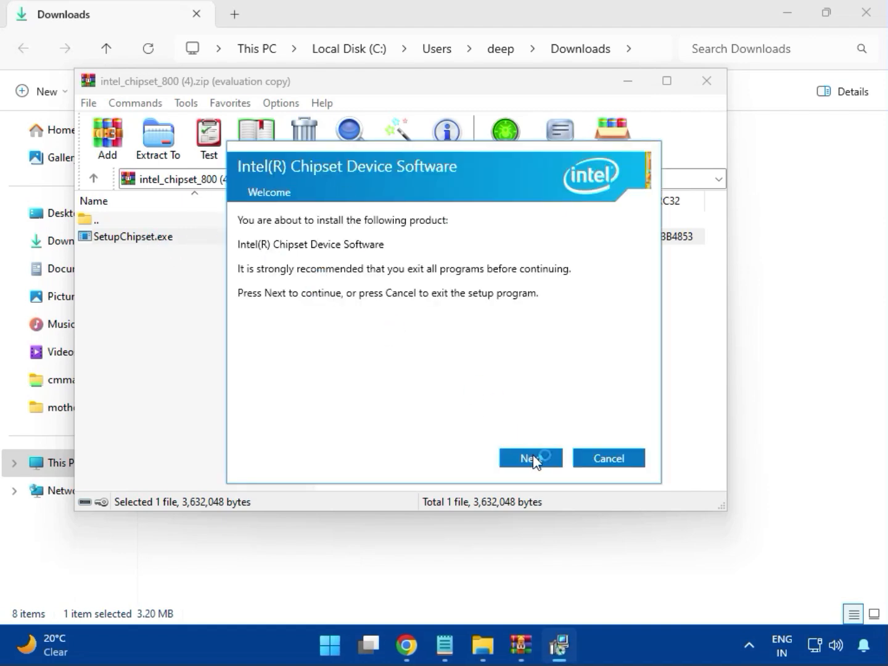
Try to install the Intel Chipset Device Software, allowing it to make changes to the device, and exit the setup
{"action": "left_click", "coordinate": [535, 461]}
{"action": "left_click", "coordinate": [533, 460]}
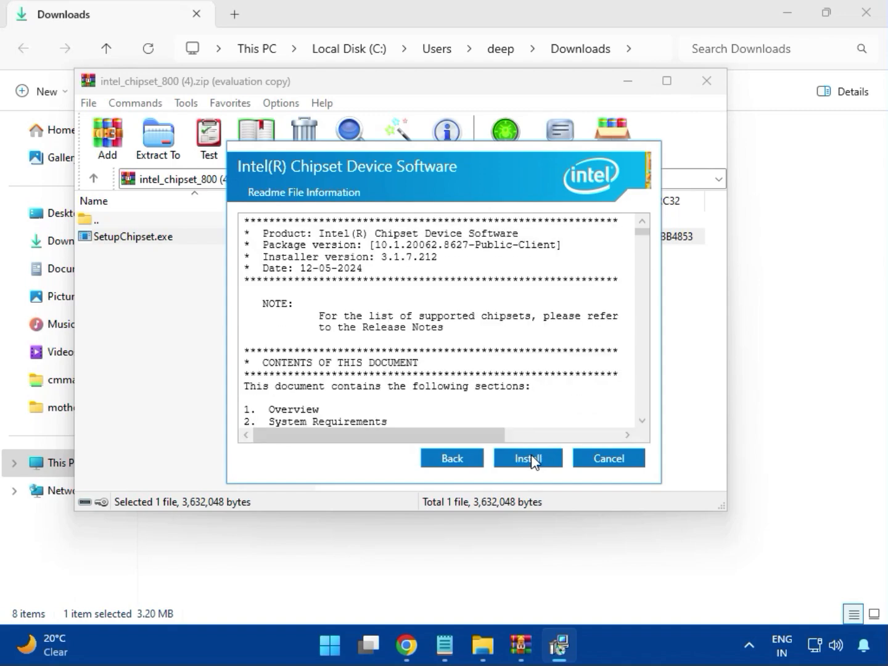
{"action": "left_click", "coordinate": [530, 458]}
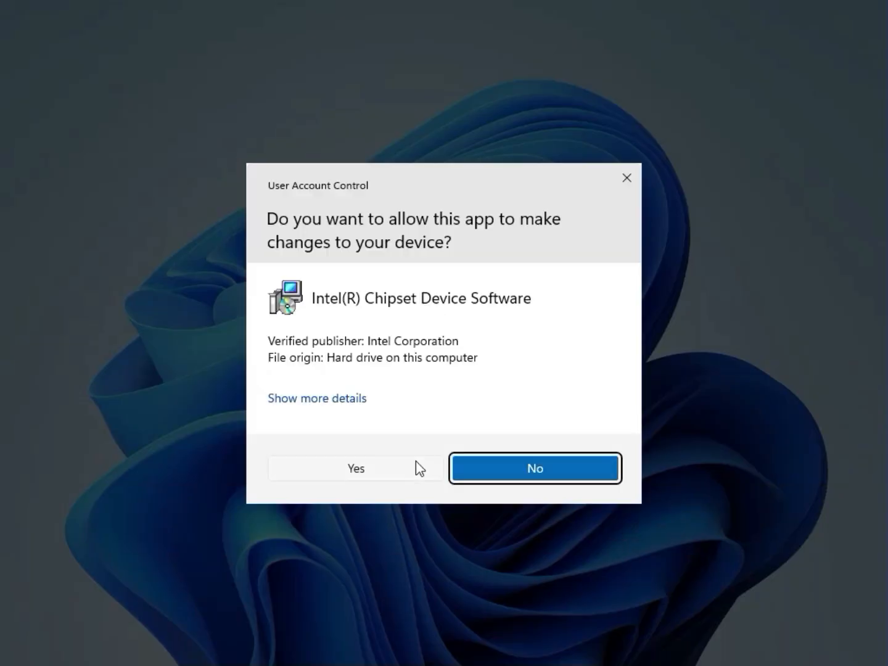
{"action": "left_click", "coordinate": [404, 469]}
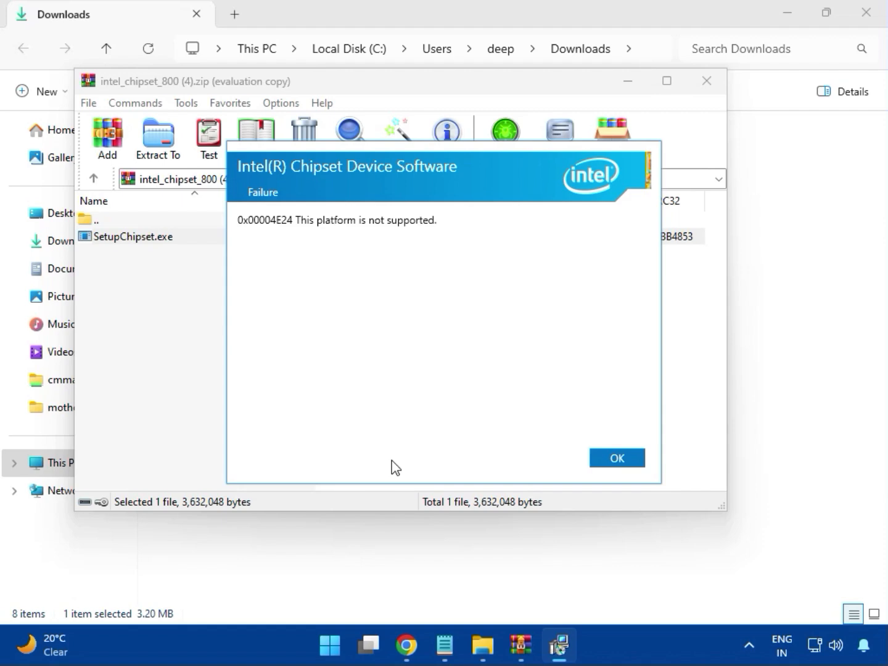
{"action": "left_click", "coordinate": [614, 458]}
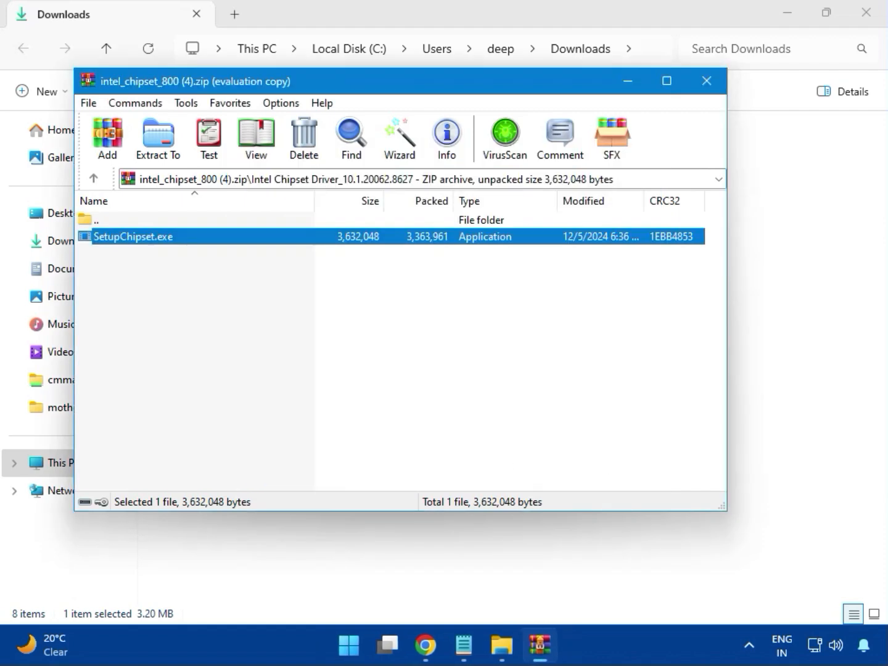
Close the chipset archive, then open intel_vga_adl (1).zip from the Downloads folder and close it without running anything
{"action": "left_click", "coordinate": [707, 89]}
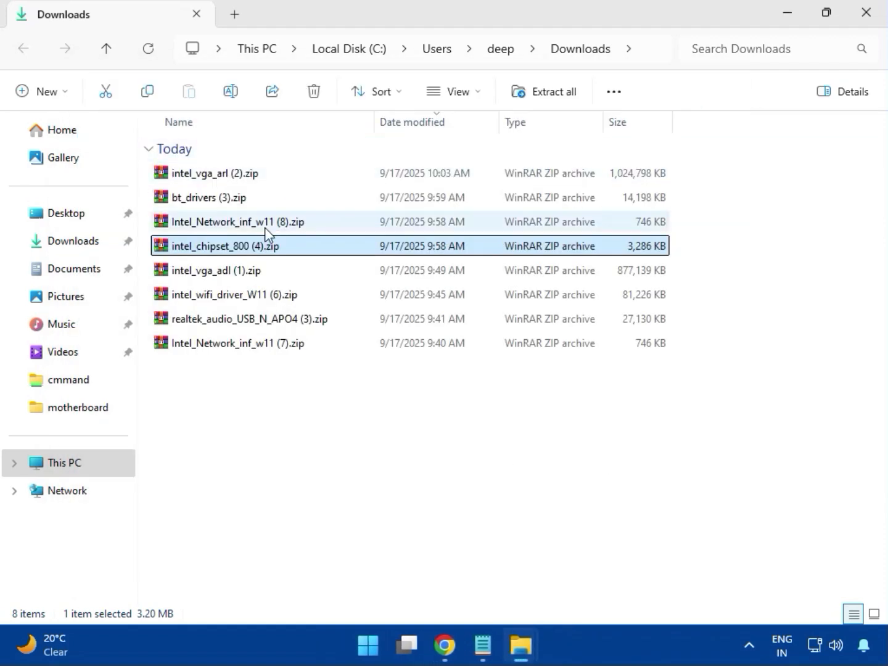
{"action": "left_click", "coordinate": [228, 276]}
{"action": "double_click", "coordinate": [216, 270]}
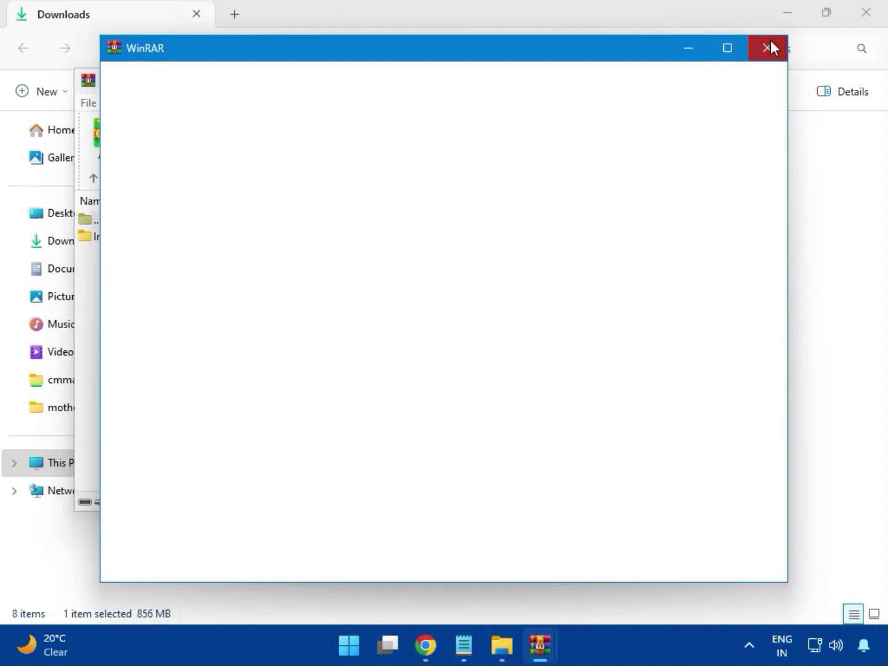
{"action": "left_click", "coordinate": [707, 80]}
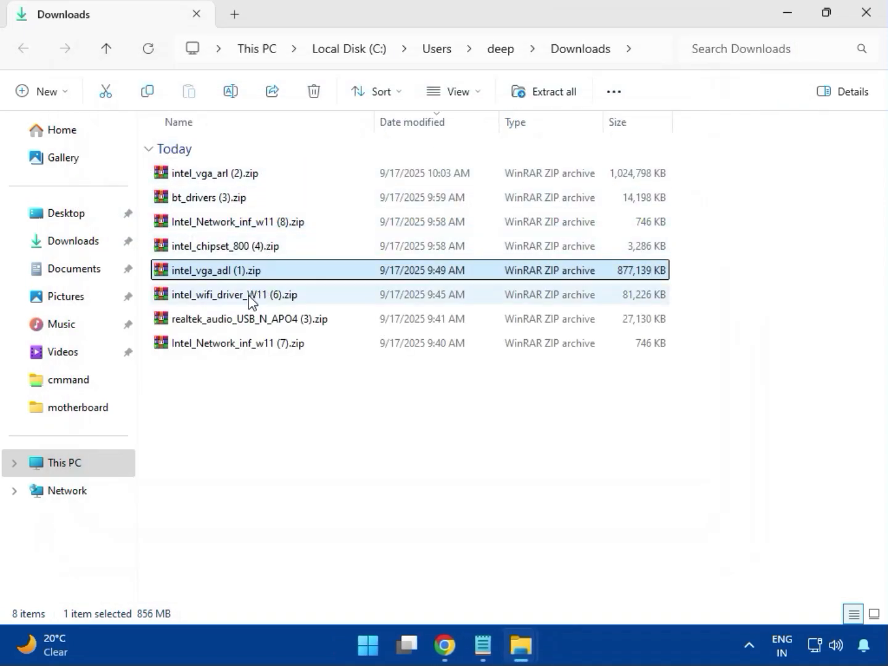
Open intel_wifi_driver_W11 (6).zip, dismiss the license reminder, and look through the UWD\Win64\Drivers folder inside Intel WIFI Driver_23.40.0.4
{"action": "left_click", "coordinate": [227, 298]}
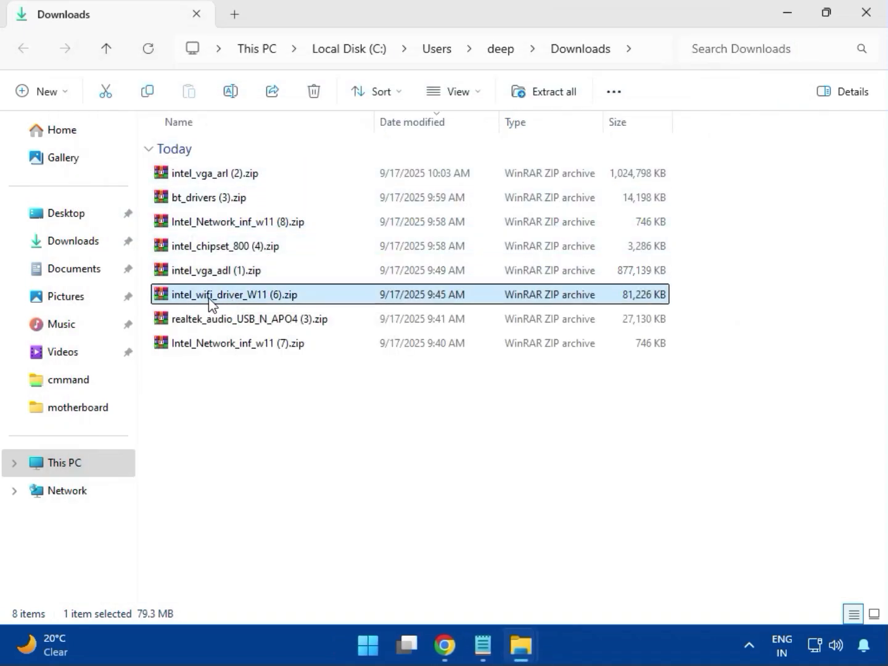
{"action": "double_click", "coordinate": [228, 297]}
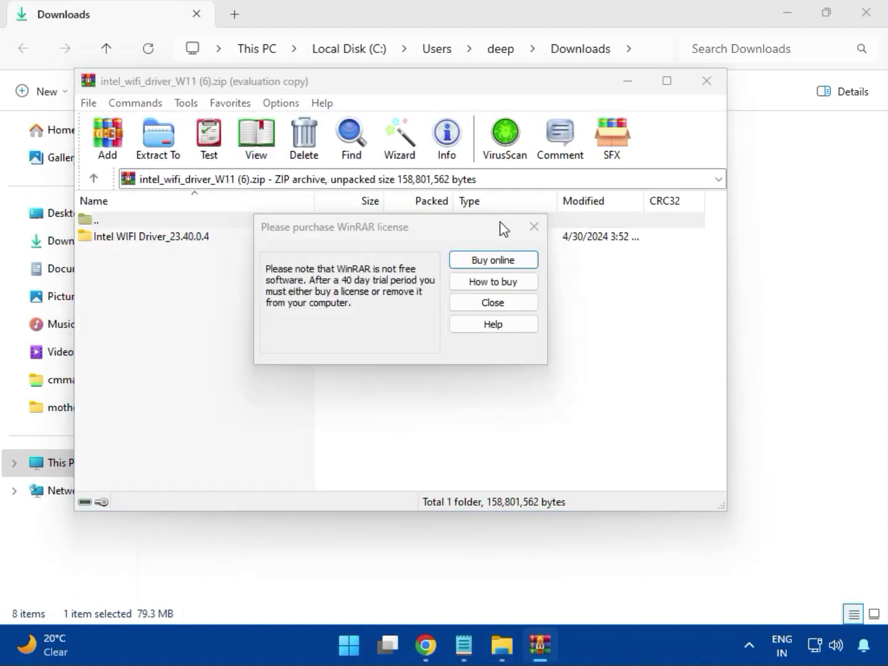
{"action": "left_click", "coordinate": [531, 228]}
{"action": "double_click", "coordinate": [143, 236]}
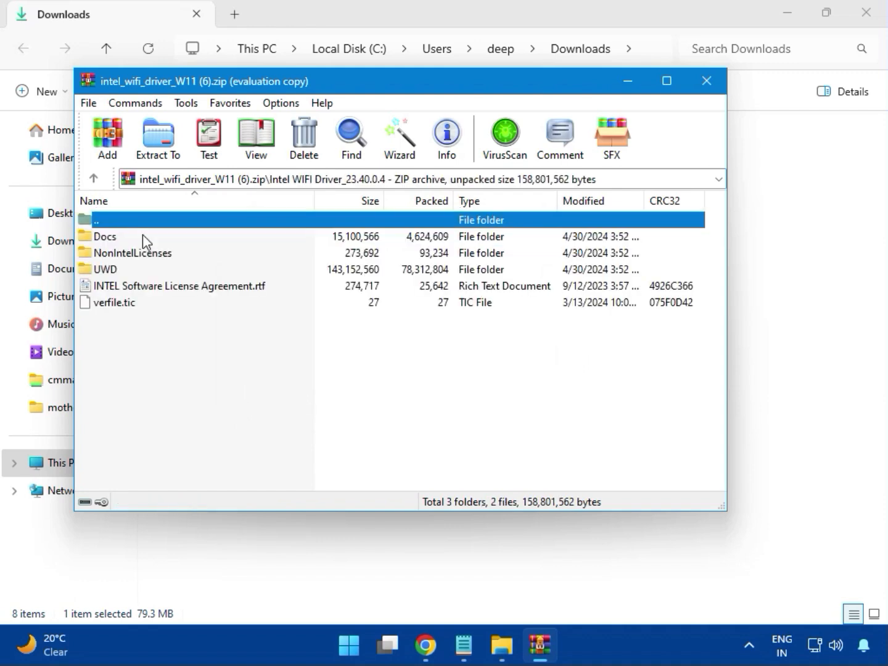
{"action": "double_click", "coordinate": [119, 270]}
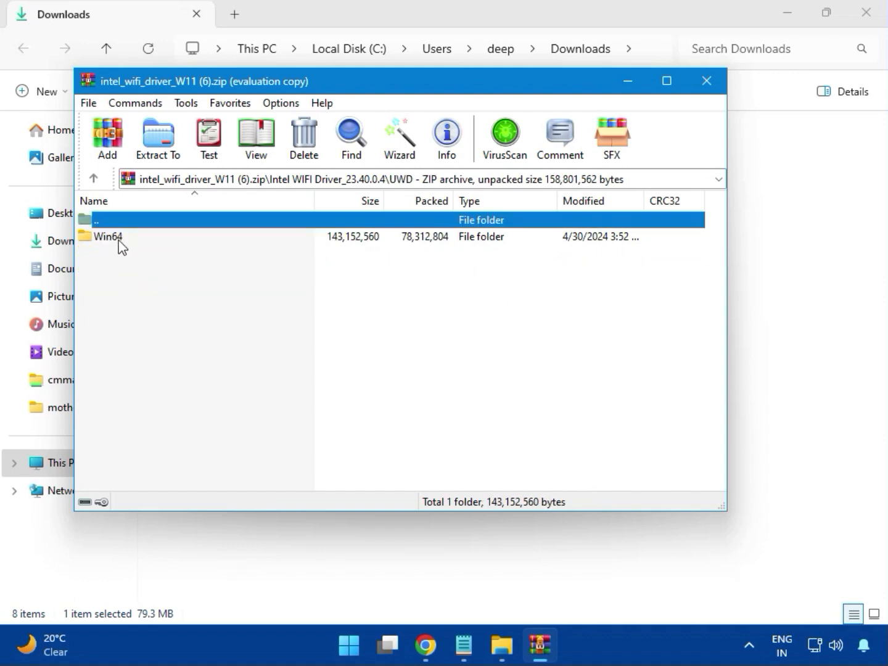
{"action": "double_click", "coordinate": [120, 239]}
{"action": "double_click", "coordinate": [123, 238]}
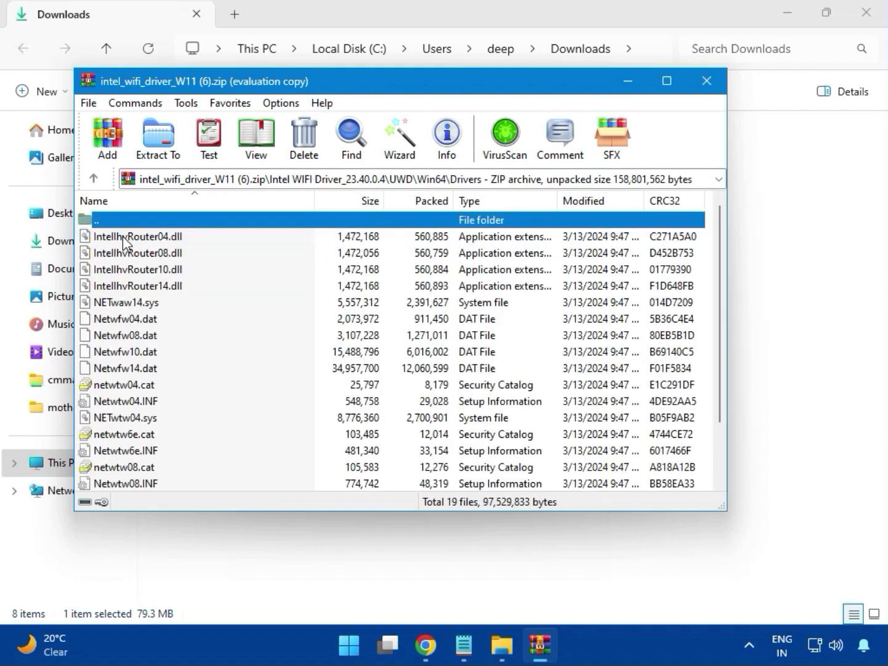
{"action": "scroll", "coordinate": [163, 364], "scroll_direction": "down", "scroll_amount": 2}
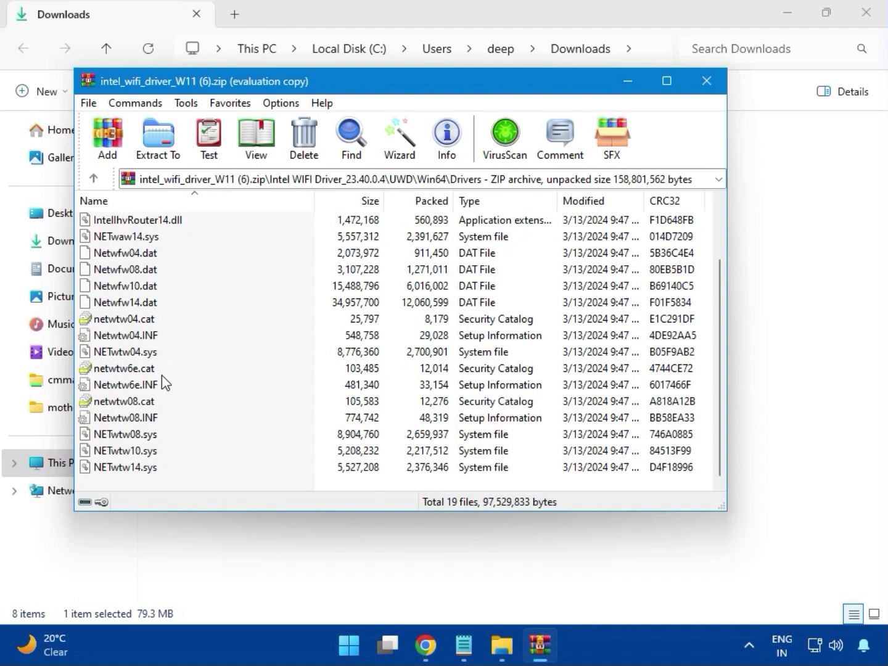
{"action": "scroll", "coordinate": [157, 396], "scroll_direction": "up", "scroll_amount": 2}
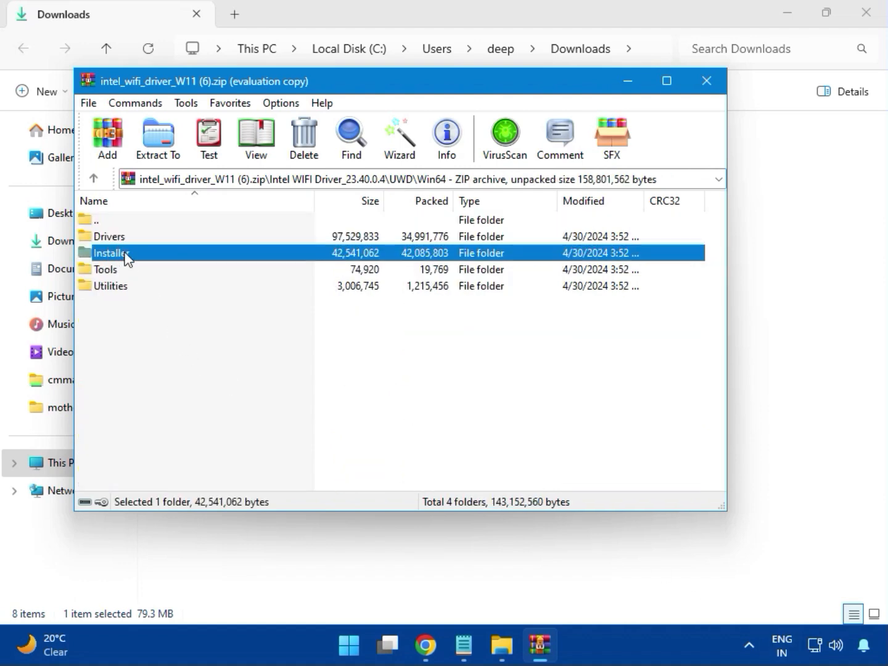
Launch WirelessSetup.exe from the Installer folder under UWD\Win64 in the Wi-Fi driver archive
{"action": "double_click", "coordinate": [125, 255]}
{"action": "left_click", "coordinate": [126, 258]}
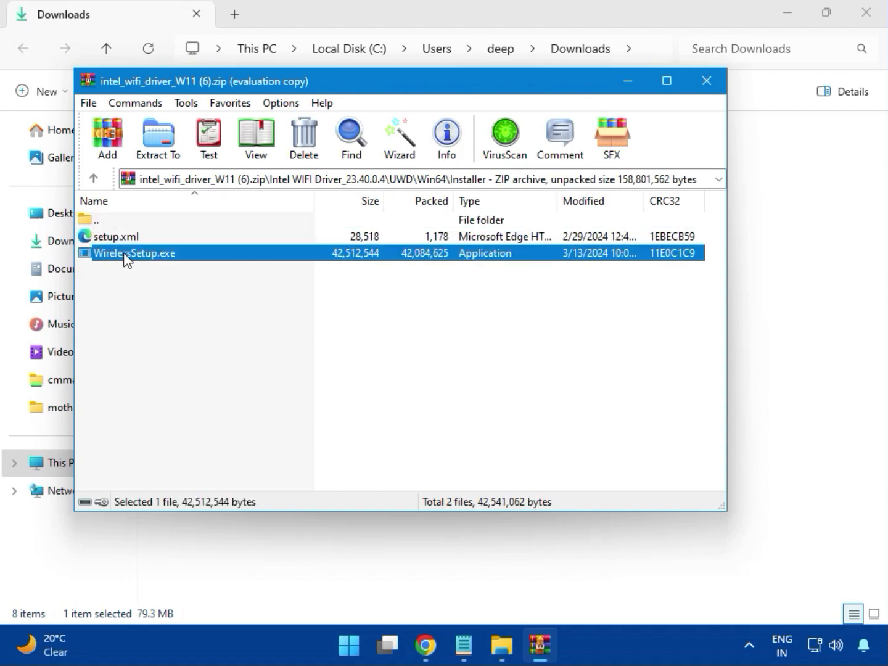
{"action": "double_click", "coordinate": [142, 258]}
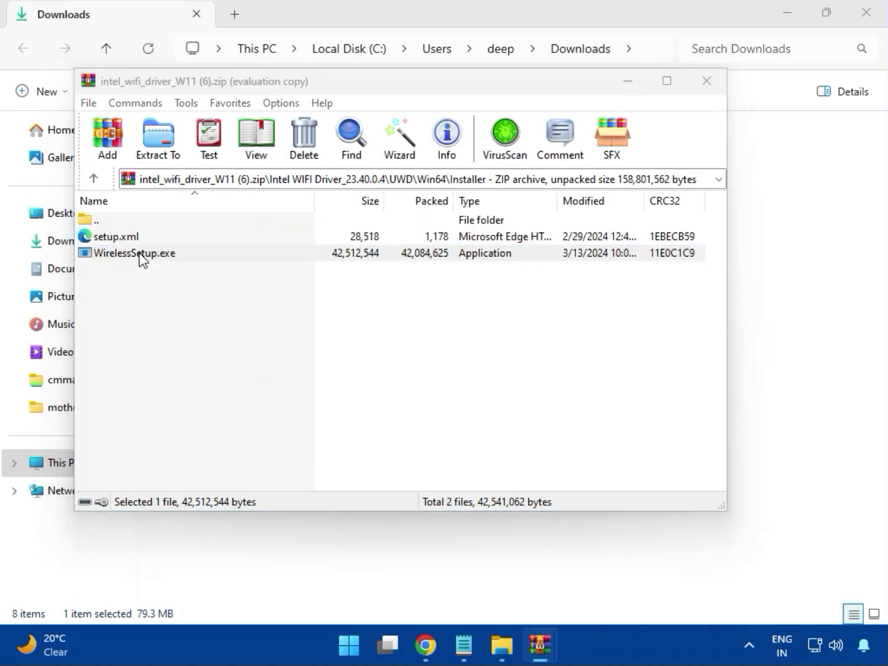
{"action": "double_click", "coordinate": [142, 259]}
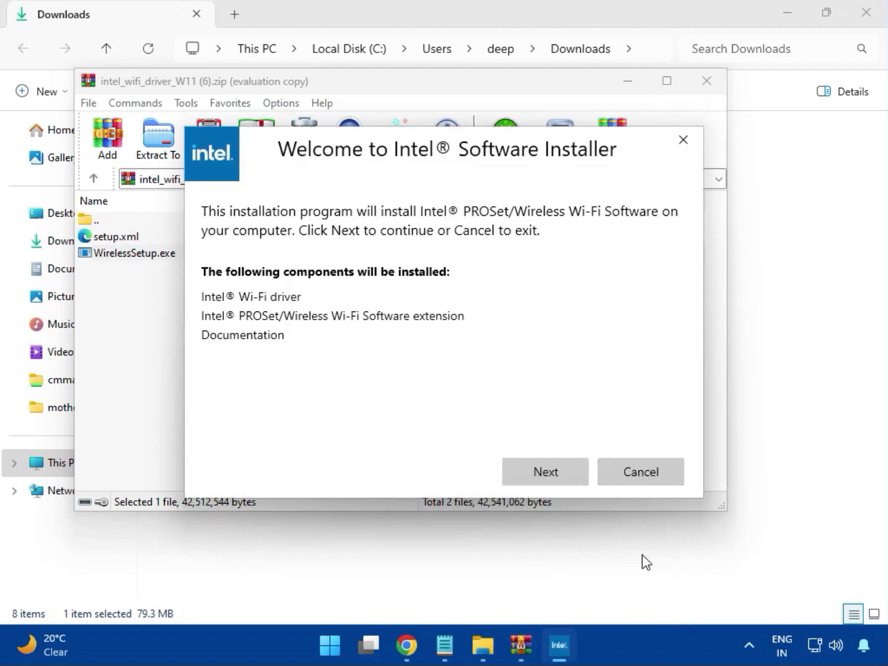
Install Intel PROSet/Wireless Wi-Fi Software with the license terms accepted, finish the installer, and close the archive
{"action": "left_click", "coordinate": [543, 464]}
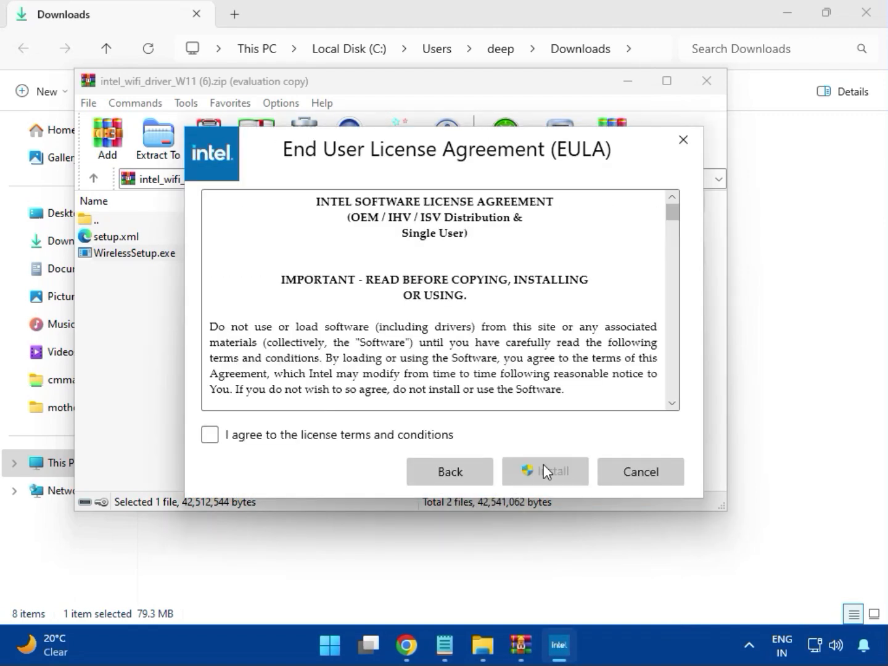
{"action": "left_click", "coordinate": [392, 438]}
{"action": "left_click", "coordinate": [555, 476]}
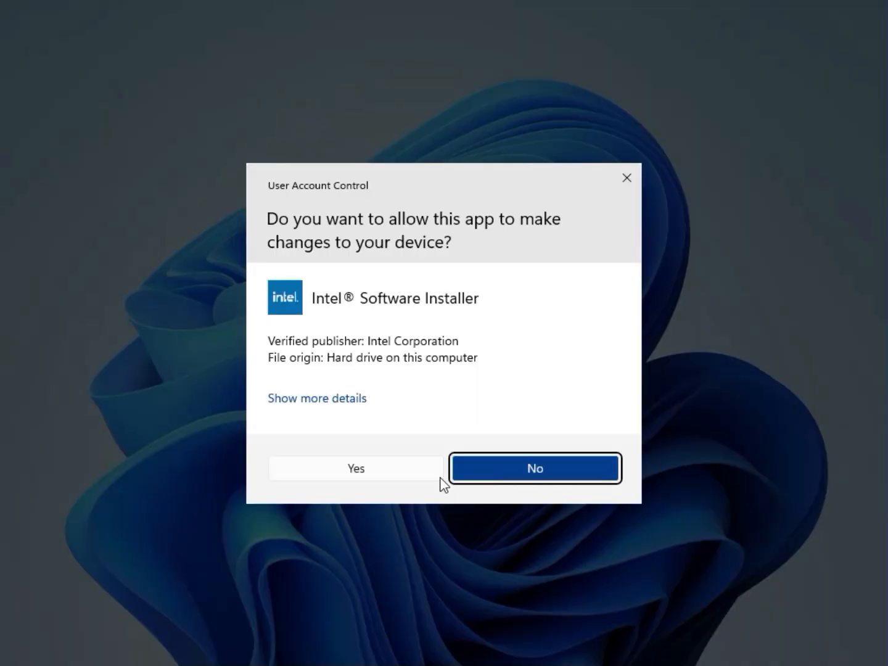
{"action": "left_click", "coordinate": [435, 479]}
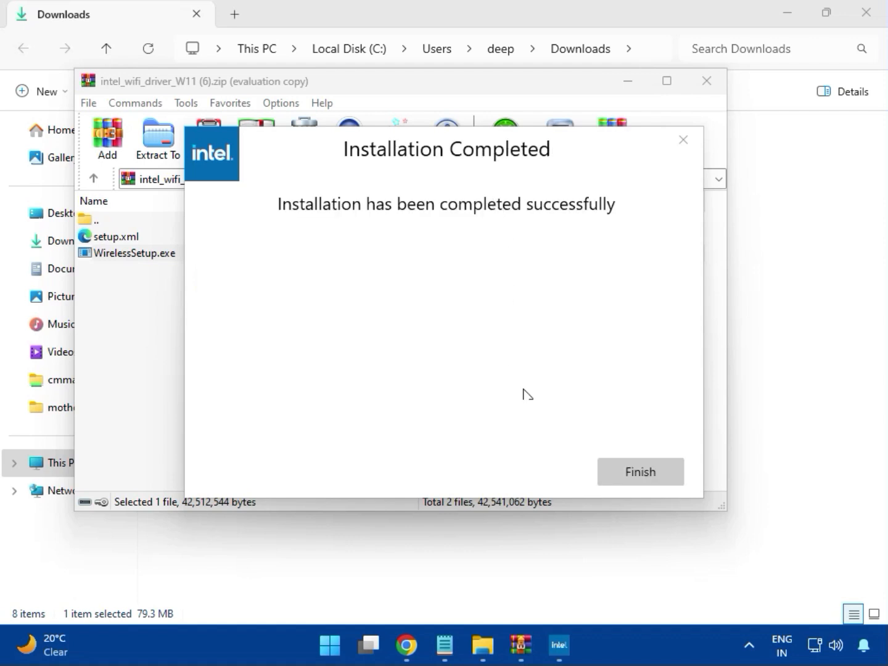
{"action": "left_click", "coordinate": [636, 469]}
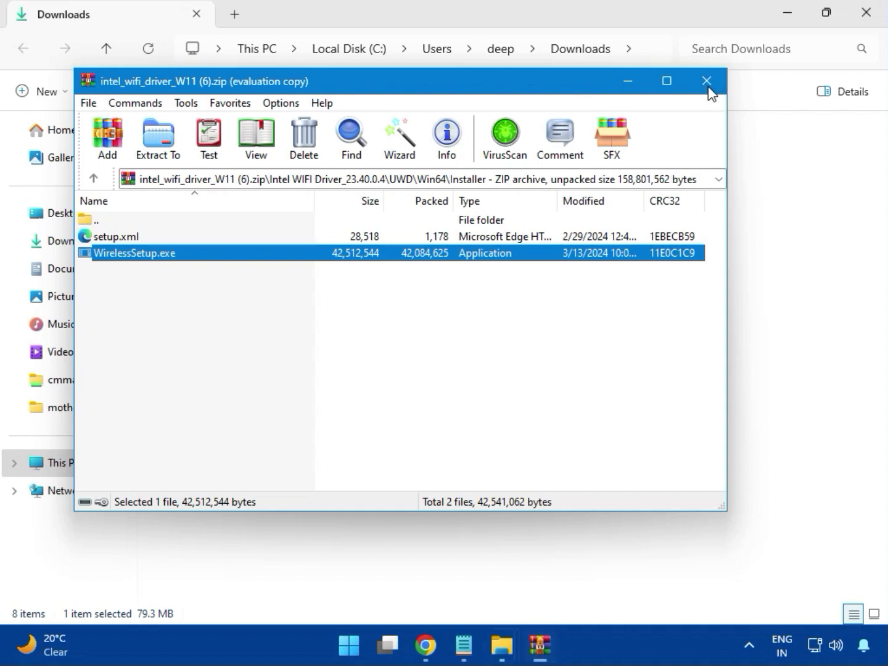
{"action": "left_click", "coordinate": [707, 82]}
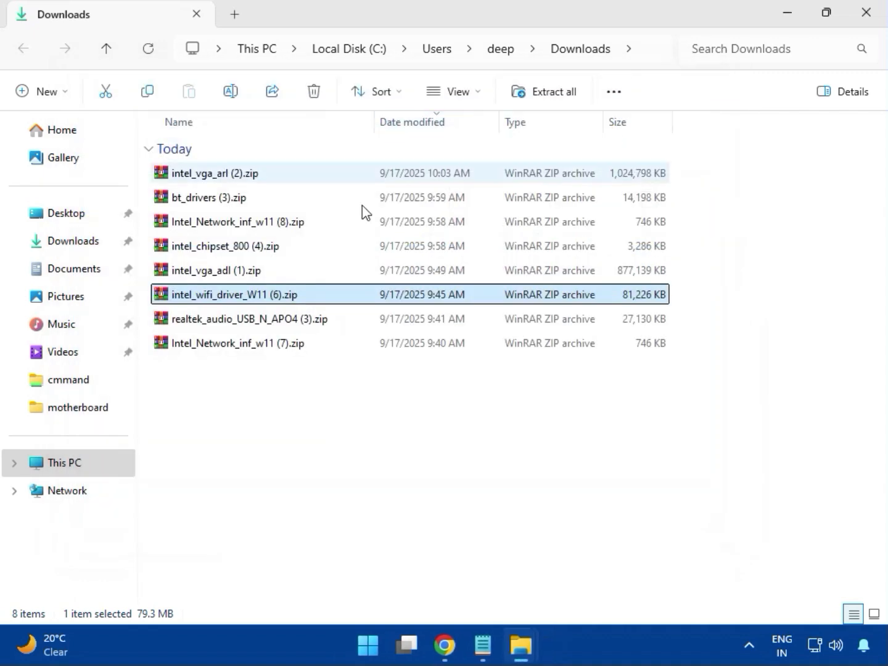
Run MSI_Launcher.exe from the Realtek USB Universal Driver folder of realtek_audio_USB_N_APO4 (3).zip, and close the archive
{"action": "double_click", "coordinate": [266, 327]}
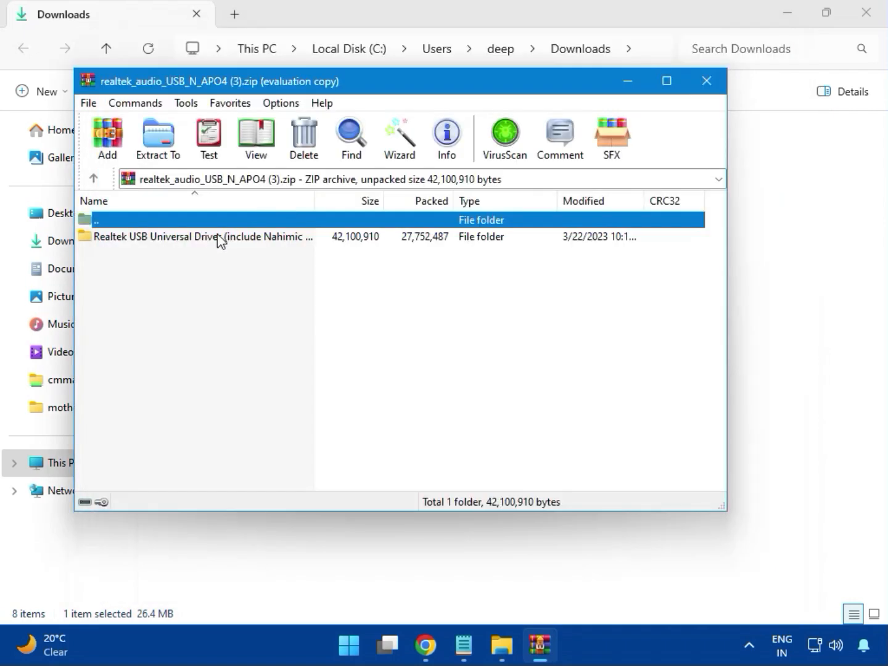
{"action": "double_click", "coordinate": [198, 241]}
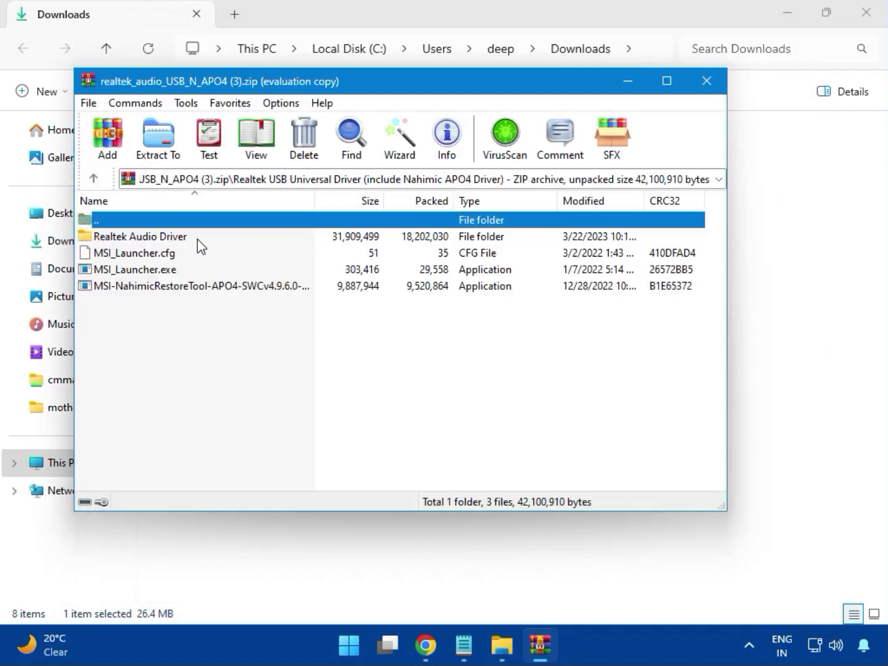
{"action": "double_click", "coordinate": [157, 272]}
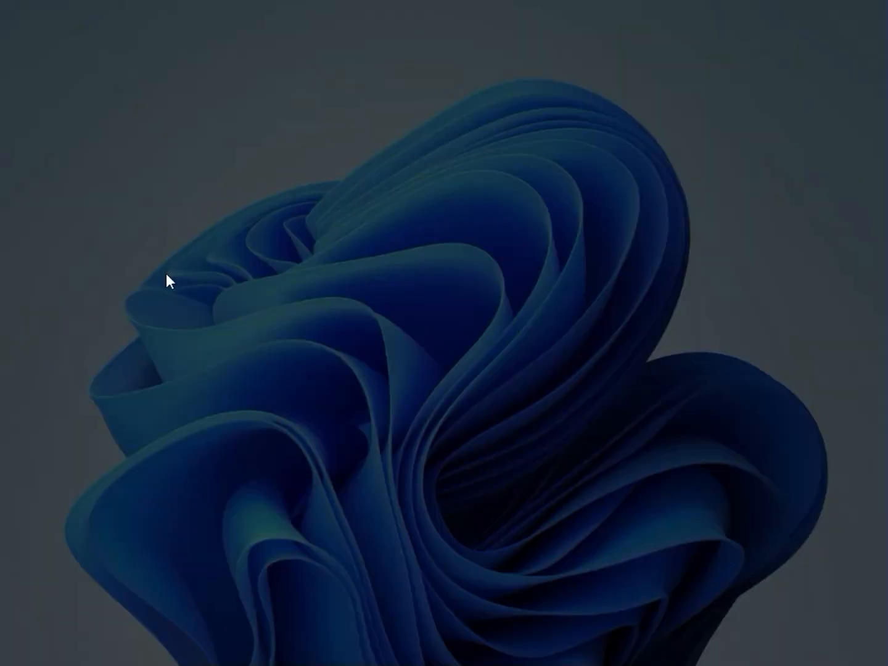
{"action": "left_click", "coordinate": [354, 470]}
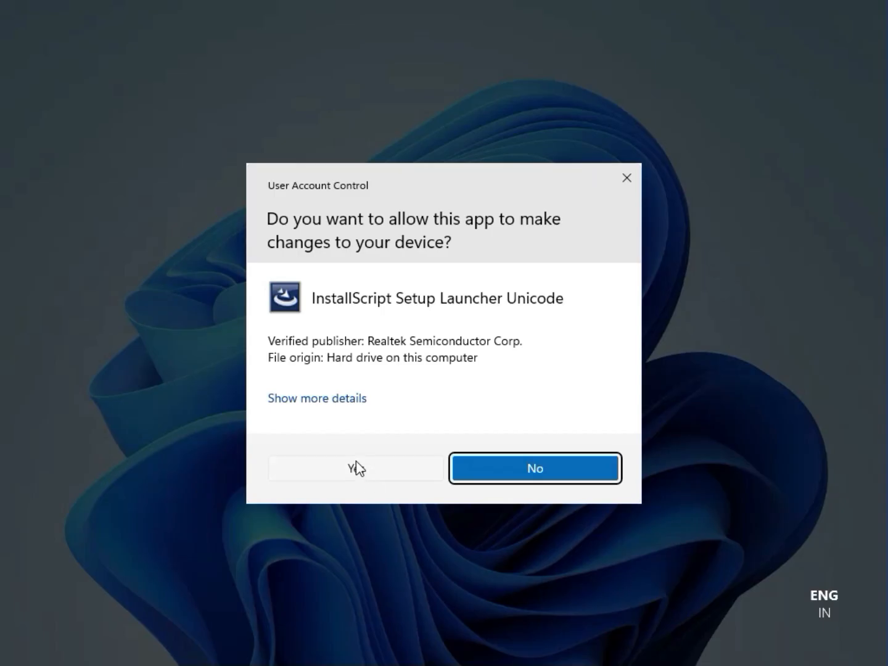
{"action": "left_click", "coordinate": [357, 469]}
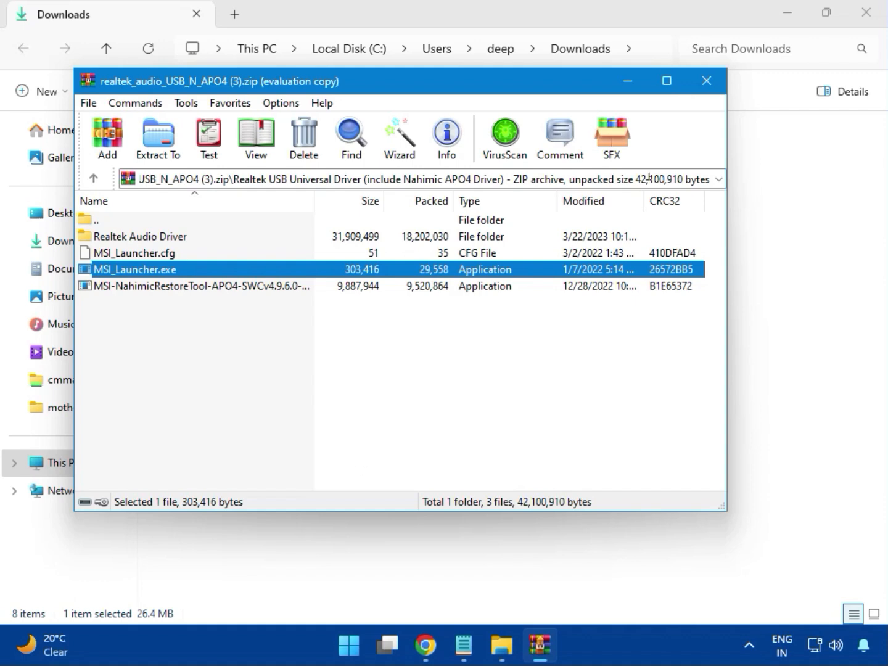
{"action": "left_click", "coordinate": [707, 83]}
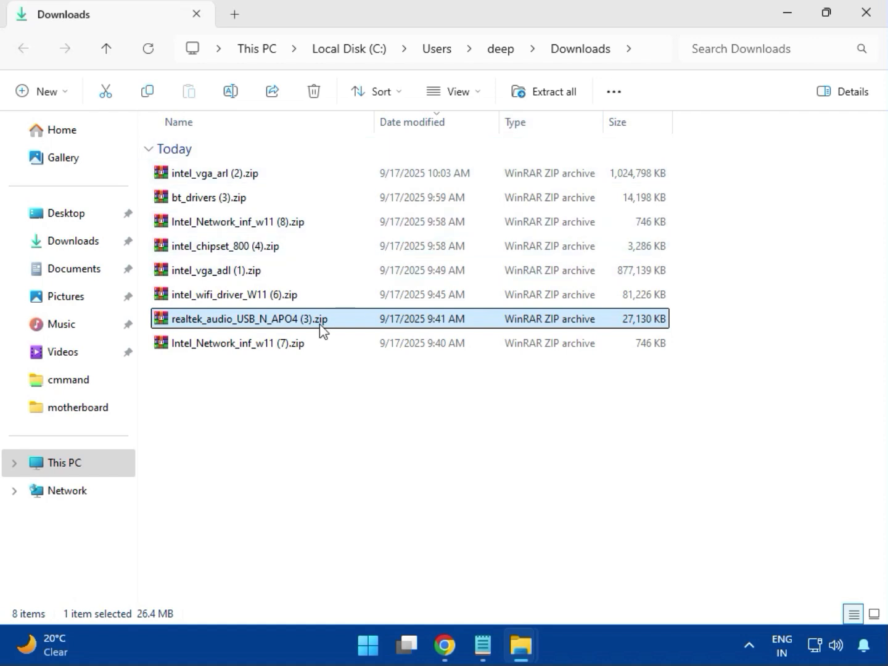
Select Intel_Network_inf_w11 (7).zip in the Downloads folder and close the folder window
{"action": "left_click", "coordinate": [239, 347]}
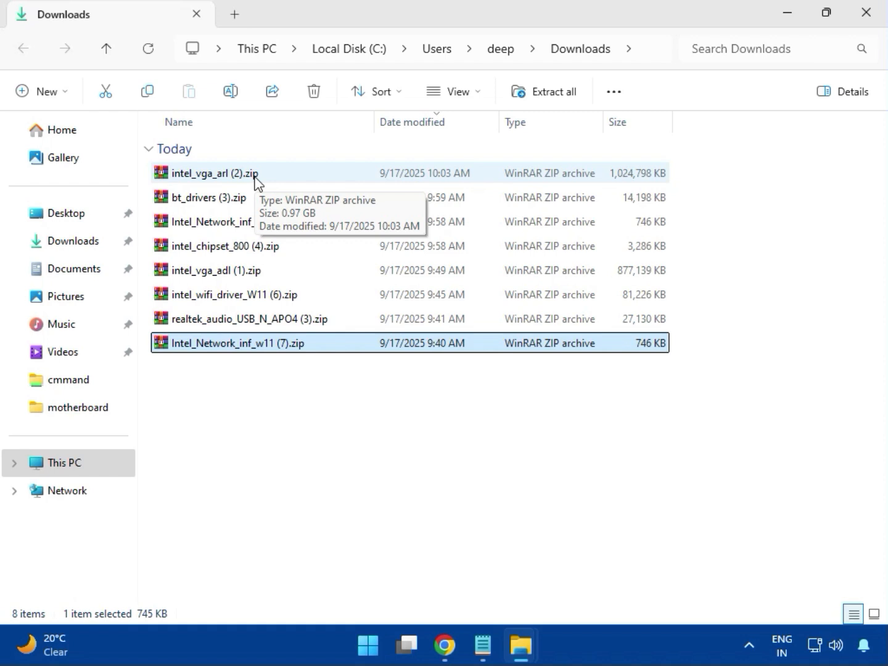
{"action": "left_click", "coordinate": [867, 28]}
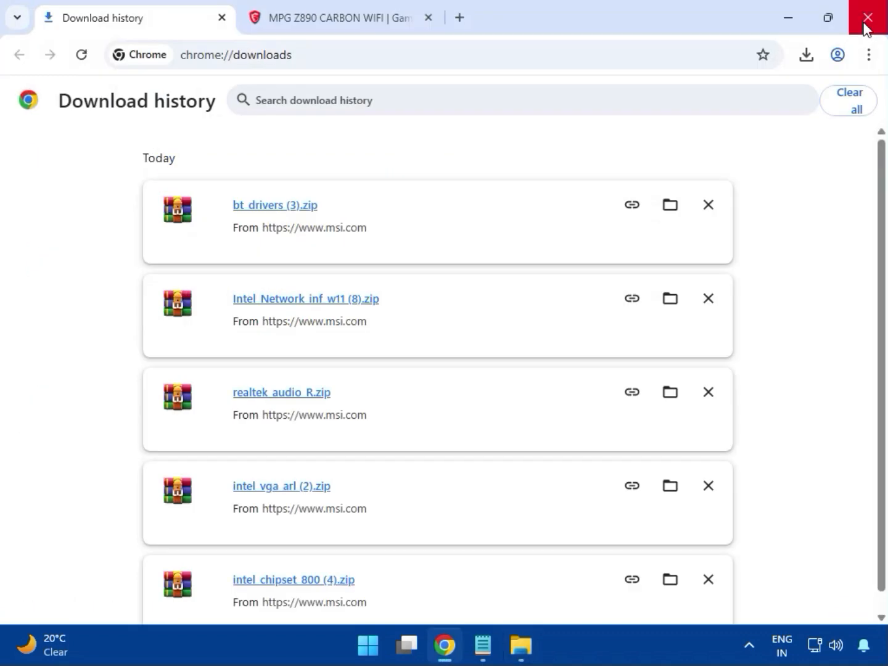